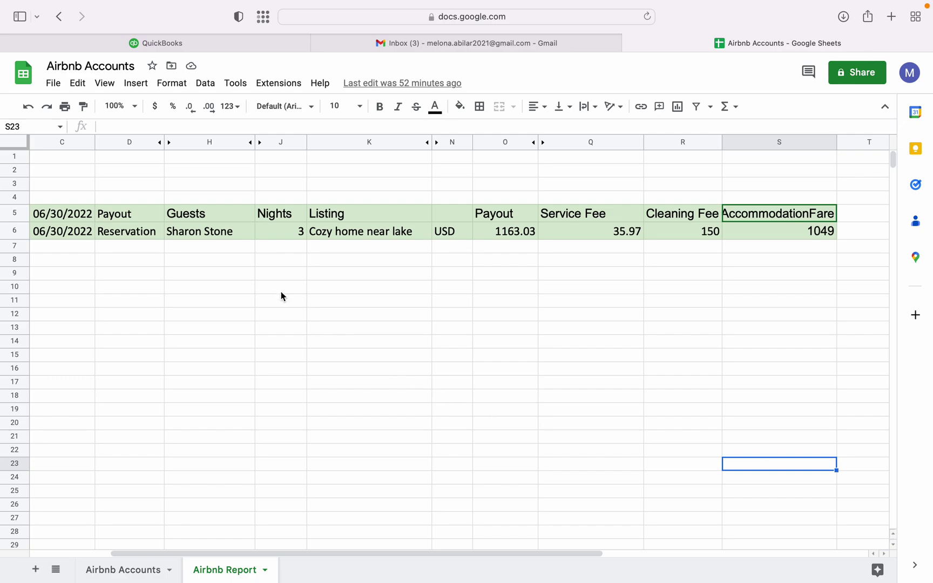
# Review the listing name, 1163.03 payout, 35.97 service fee, 150 cleaning fee and =O6-R6+Q6 fare.
pyautogui.click(379, 235)
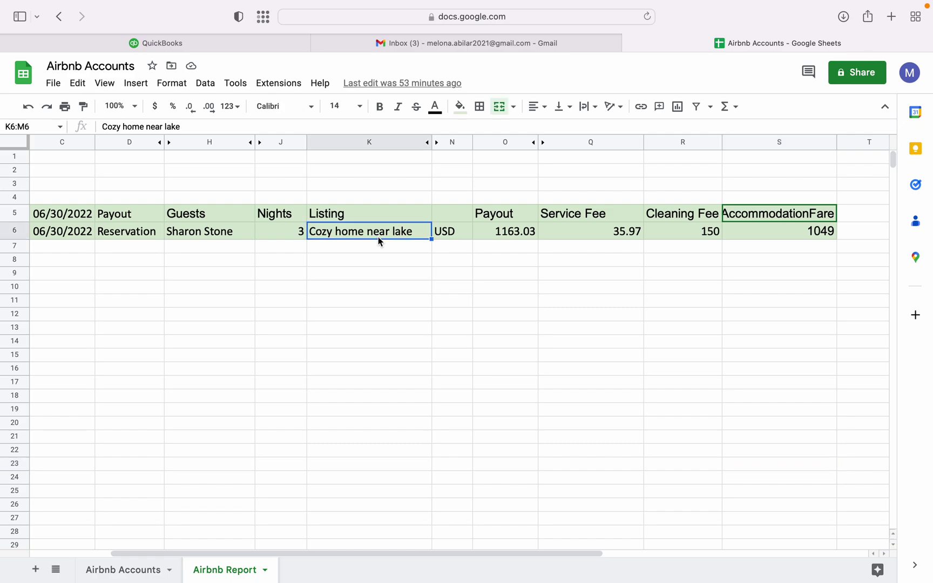
pyautogui.click(488, 236)
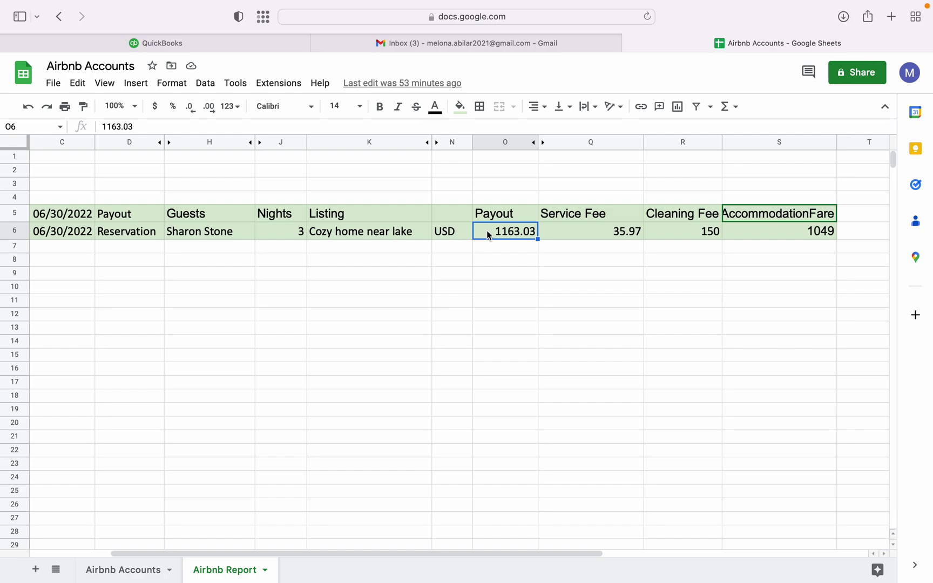
pyautogui.click(605, 239)
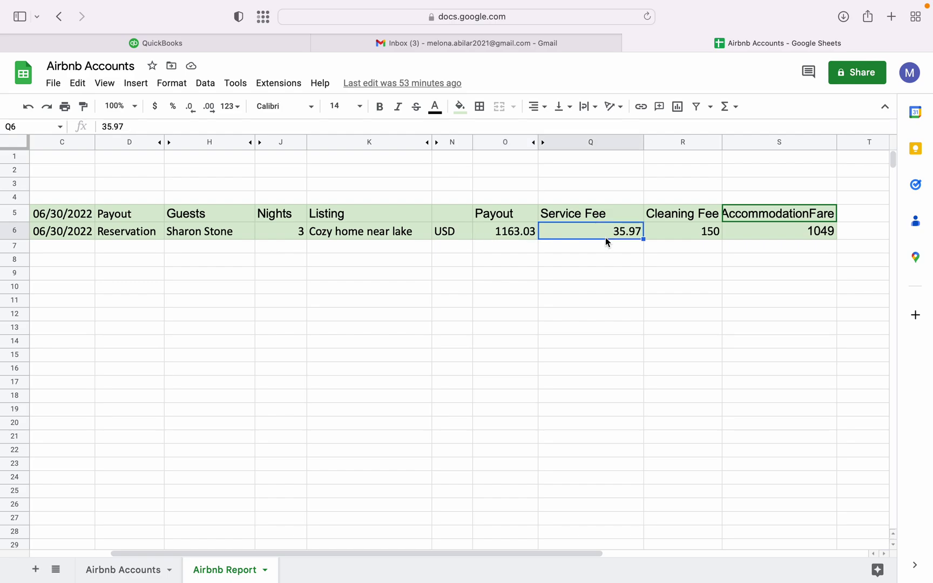
pyautogui.click(707, 240)
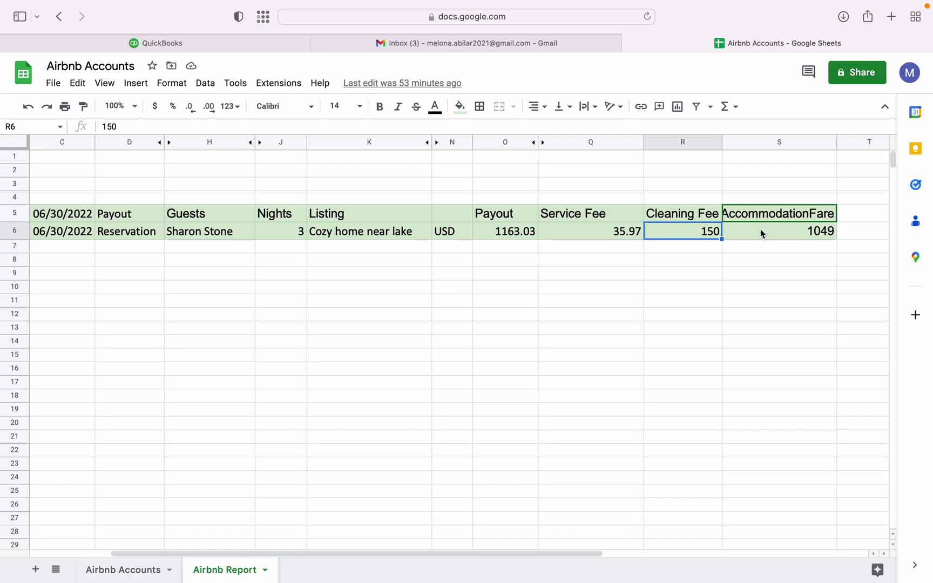
pyautogui.click(801, 236)
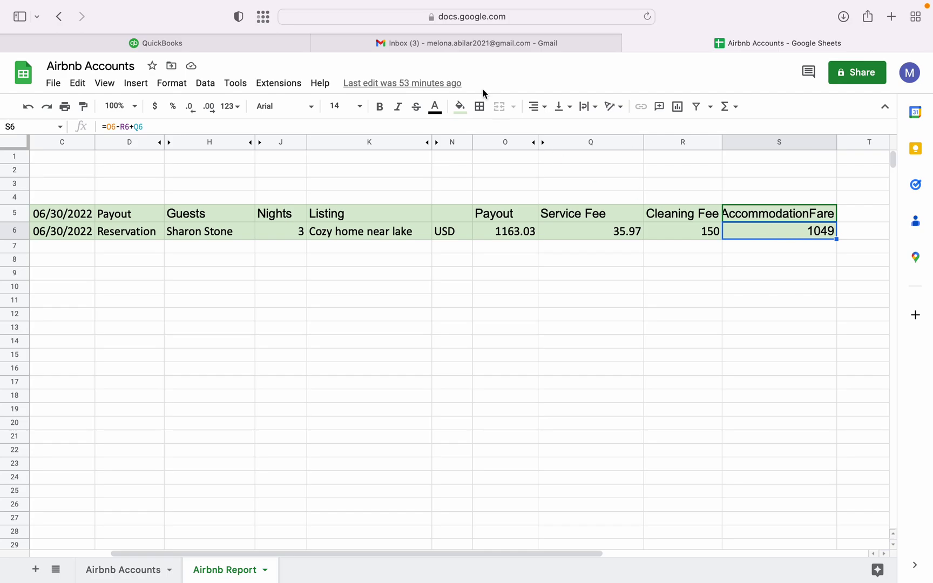
# Switch to QuickBooks and open the Products and Services list from the Settings gear.
pyautogui.click(317, 43)
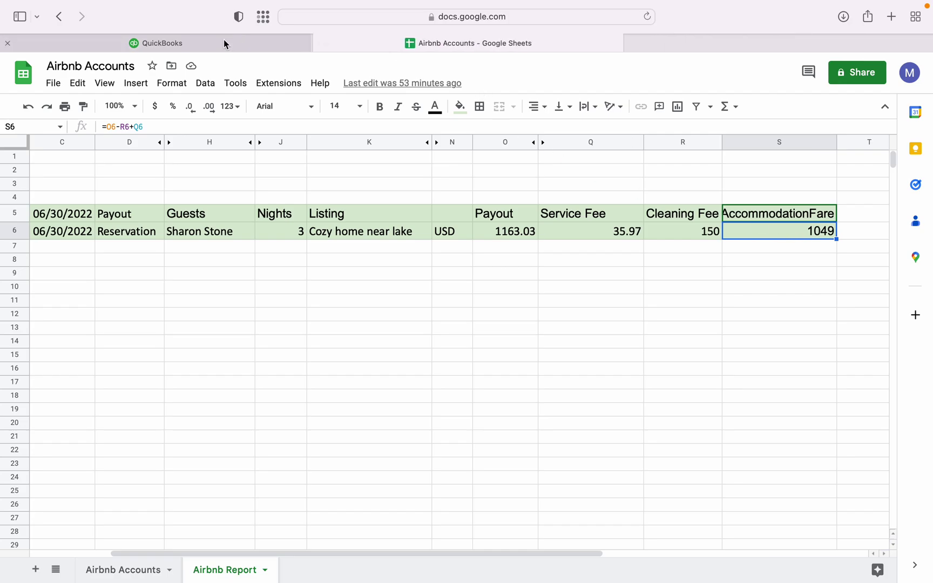
pyautogui.click(208, 47)
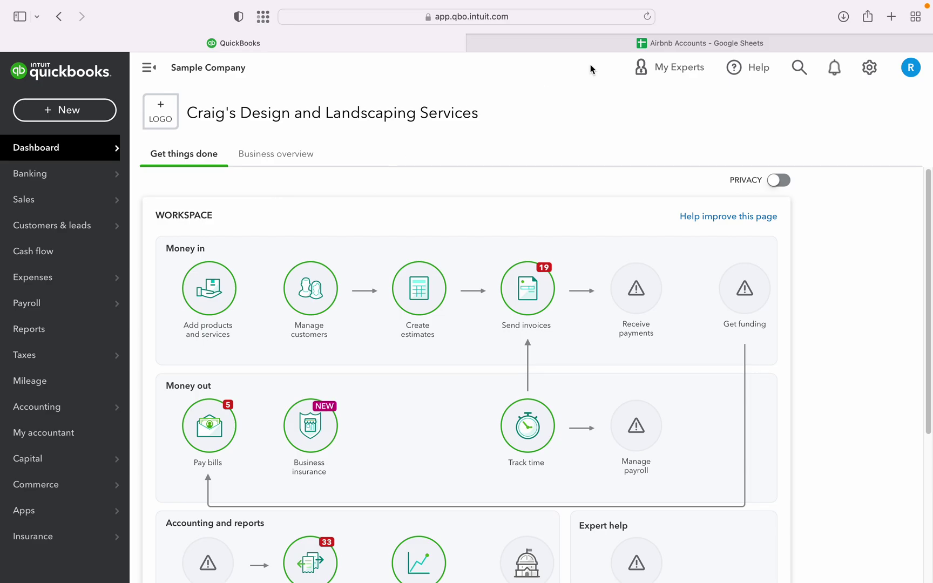
pyautogui.click(863, 75)
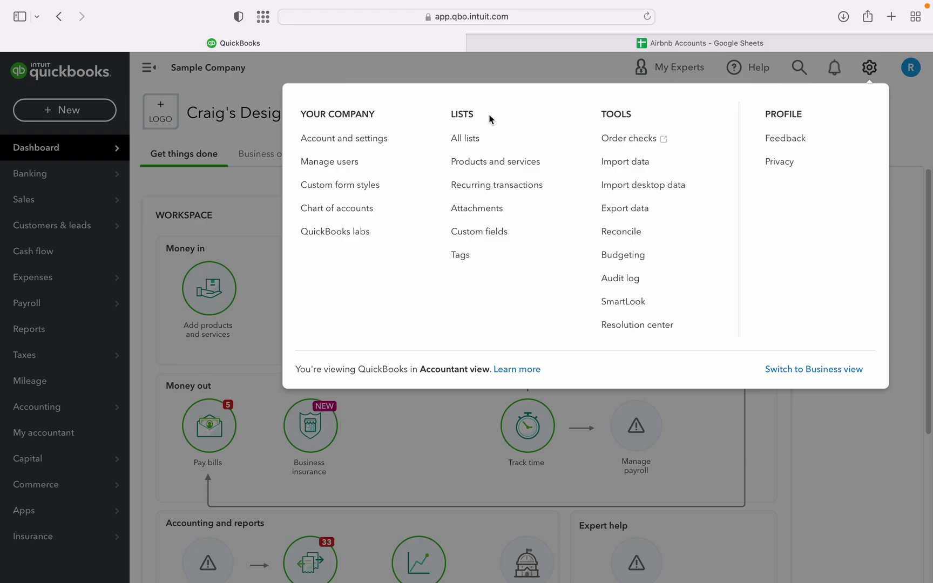
pyautogui.click(502, 165)
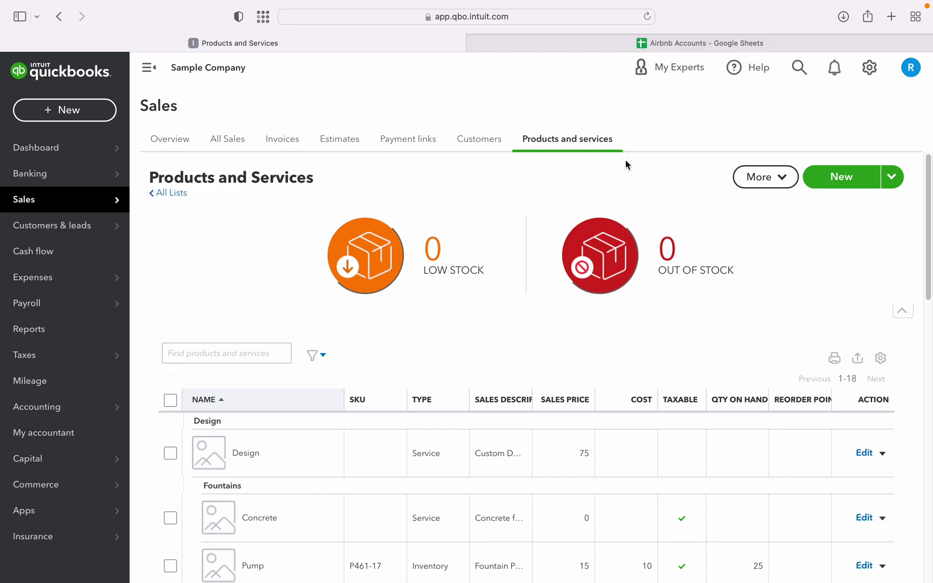
# Create a Service named 'Airbnb Income Accommodation Fare' posting to Sales of Product Income.
pyautogui.click(857, 178)
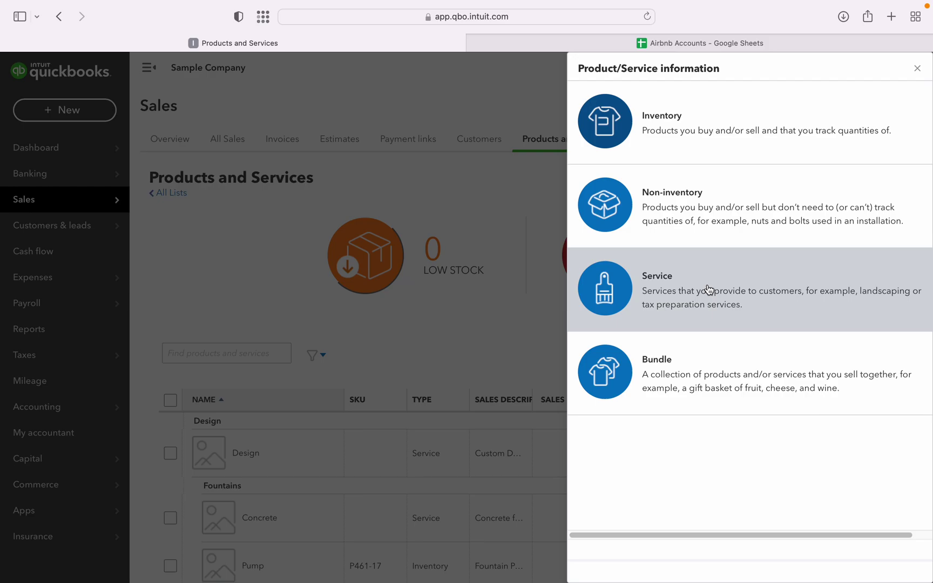
pyautogui.click(709, 289)
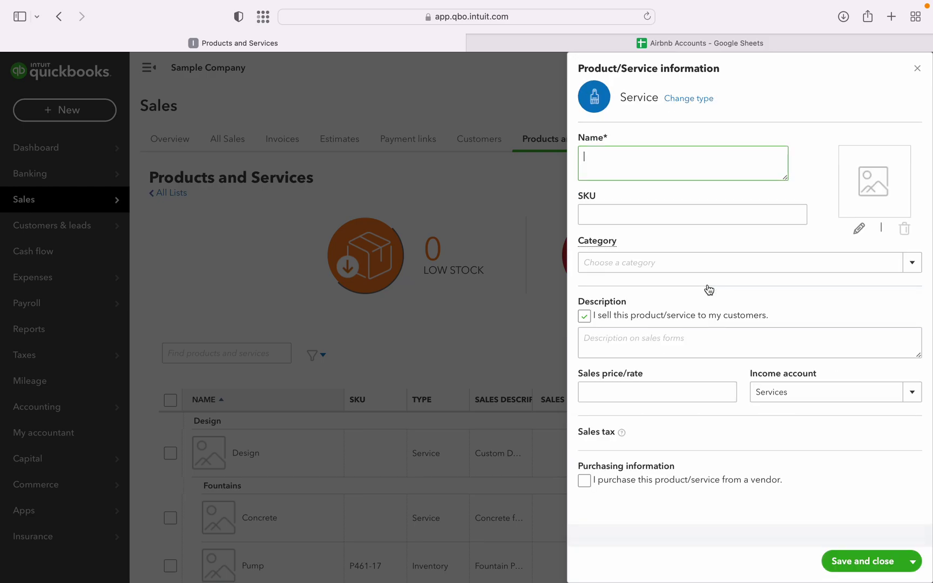
pyautogui.write('Airbn')
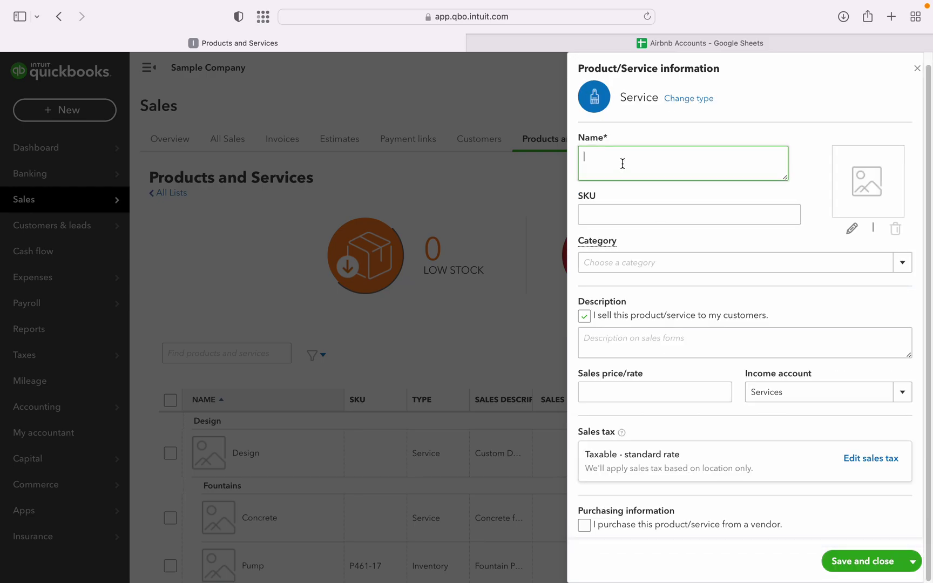
pyautogui.write('b Income Accommodation Fare')
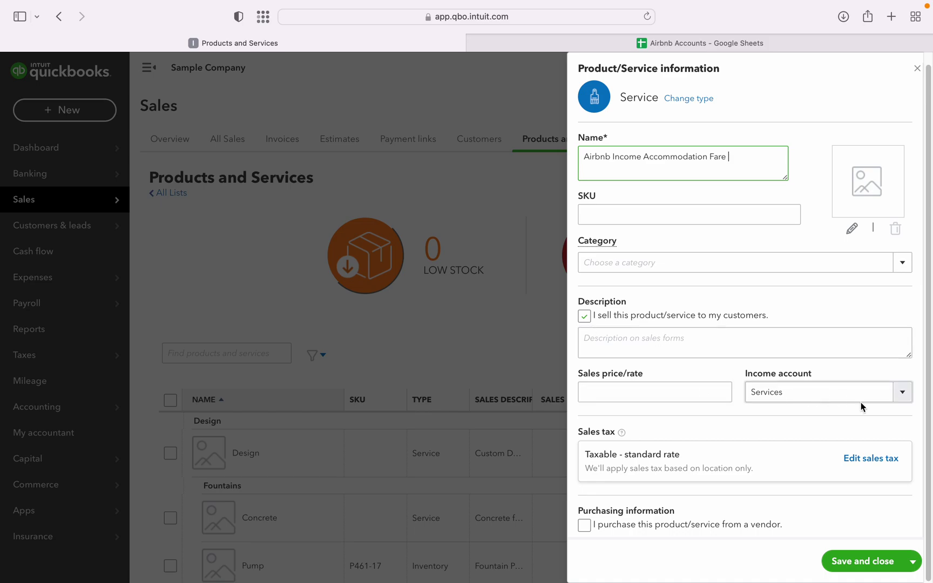
pyautogui.click(900, 401)
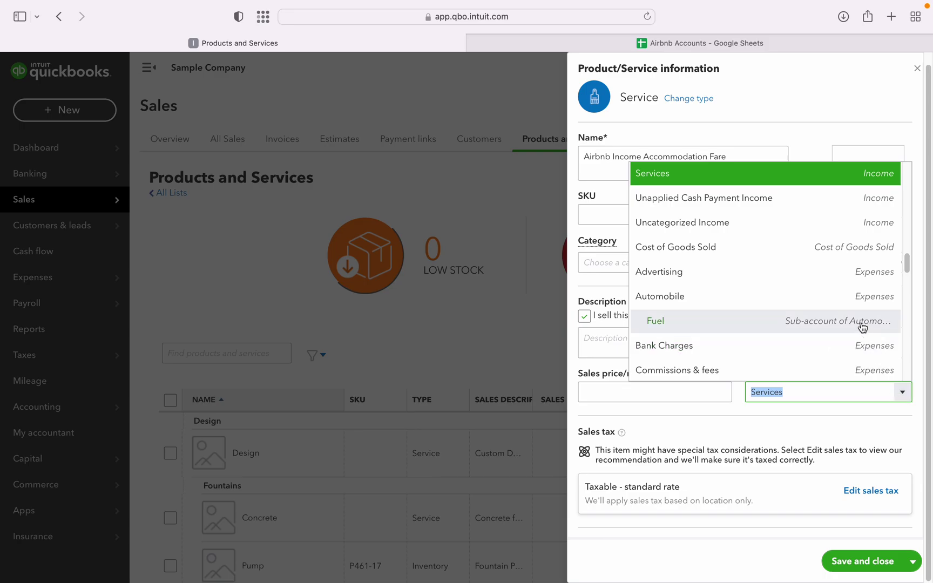
pyautogui.scroll(-1, 862, 324)
pyautogui.scroll(3, 862, 324)
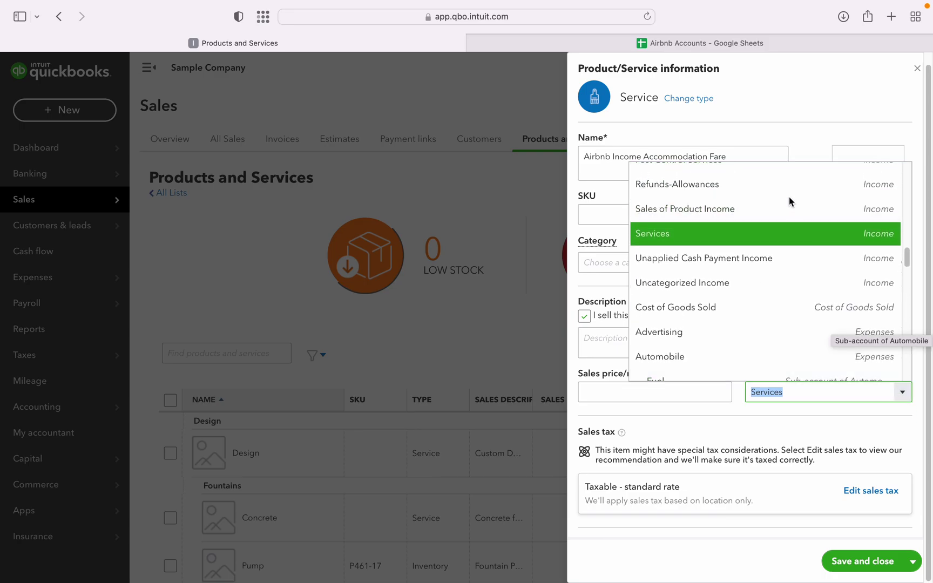
pyautogui.click(780, 210)
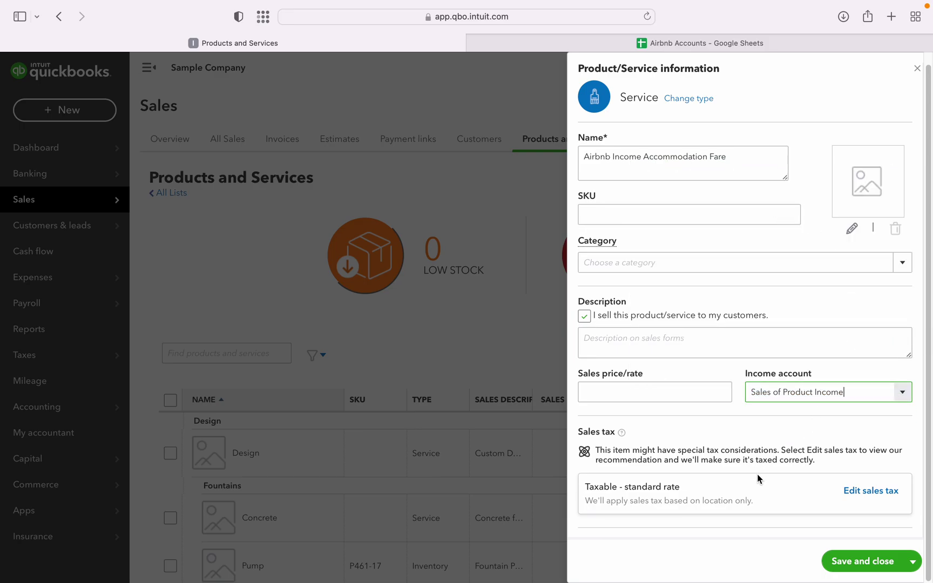
# Set the Accommodation Fare service's sales tax to Nontaxable and save it.
pyautogui.click(859, 493)
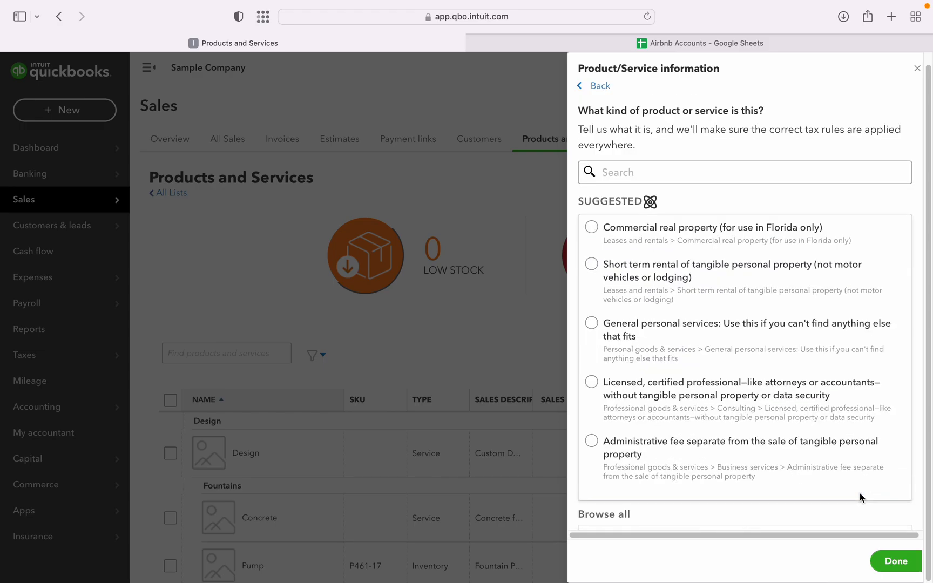
pyautogui.scroll(-3, 835, 410)
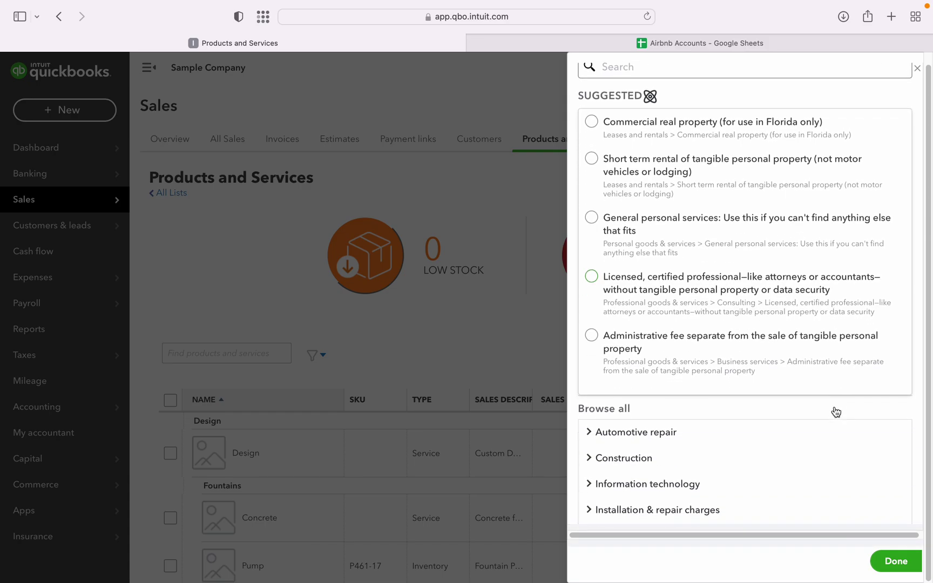
pyautogui.scroll(-5, 834, 411)
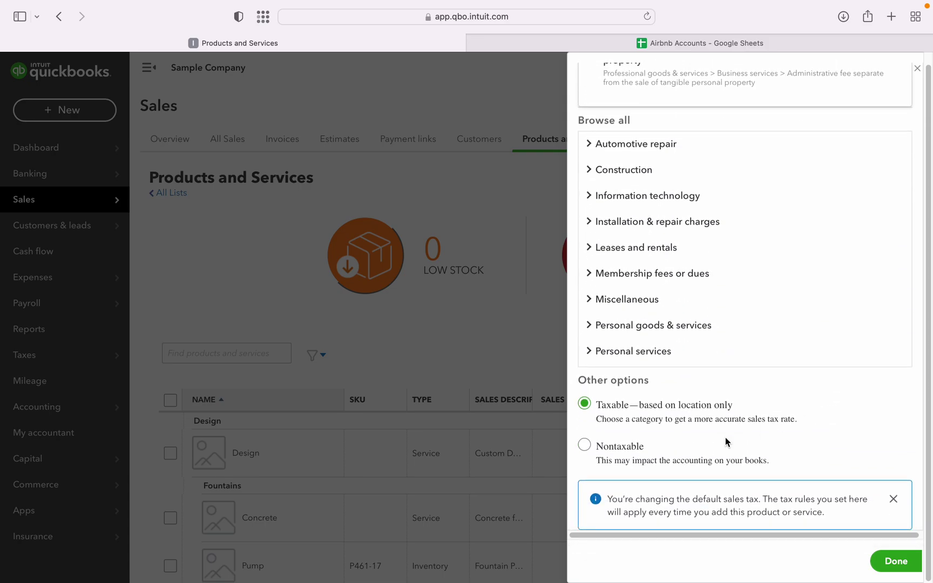
pyautogui.click(589, 448)
pyautogui.click(895, 562)
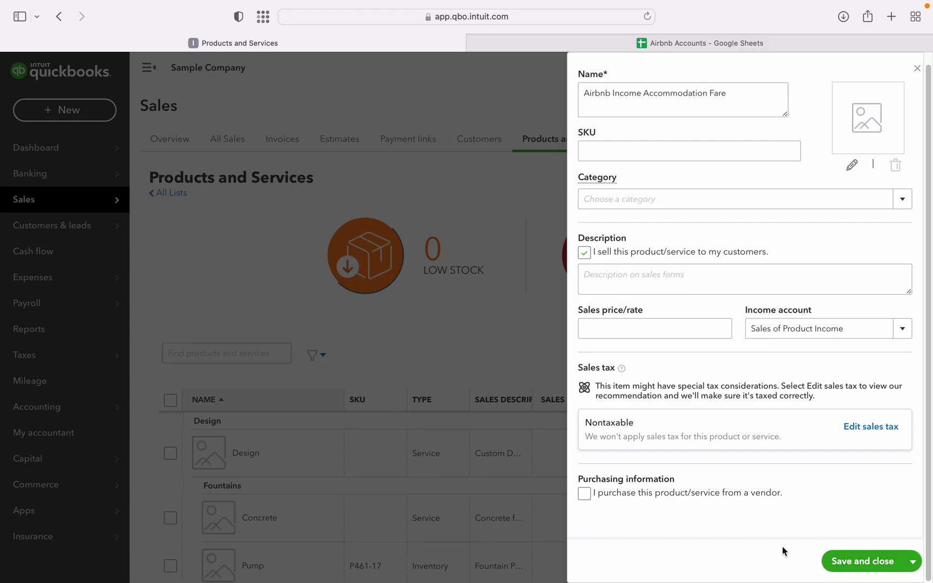
pyautogui.click(848, 557)
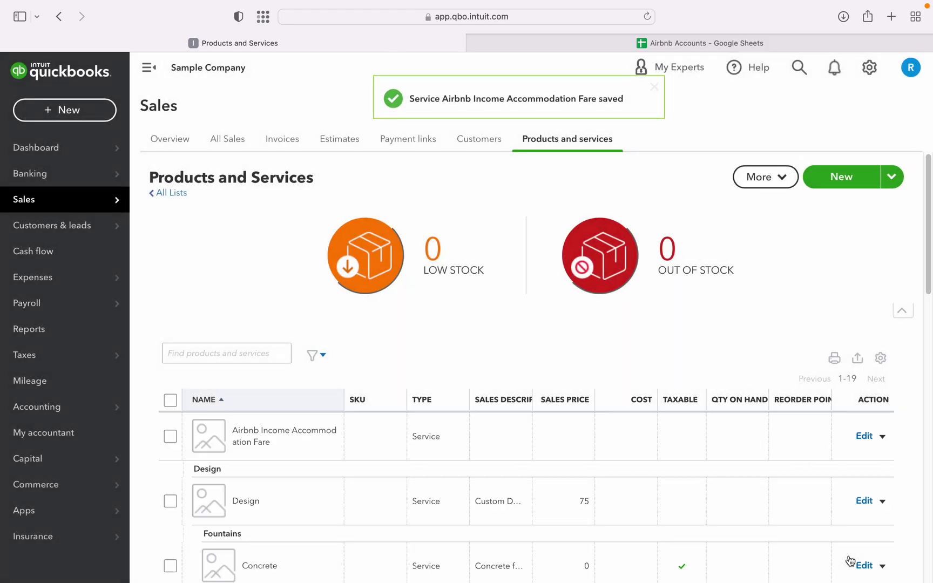
# Add a Nontaxable Service named 'Airbnb Income Cleaning Fee' and save it.
pyautogui.click(838, 184)
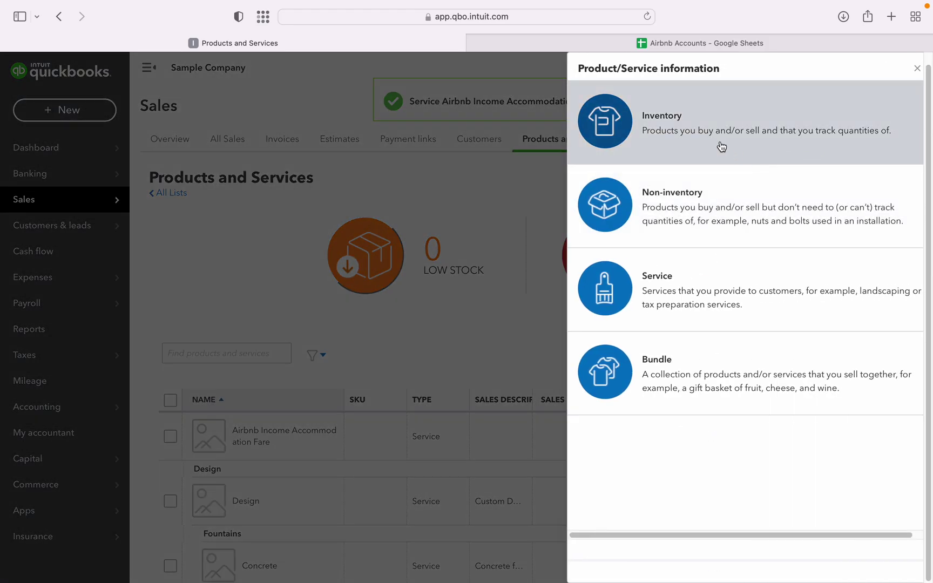
pyautogui.click(674, 268)
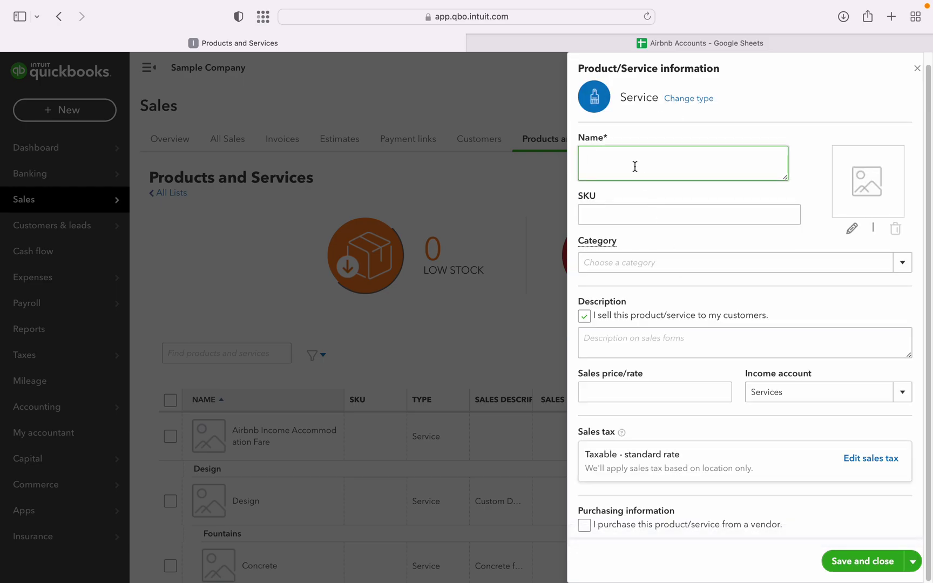
pyautogui.write('Airbnb Income Cleaning Fee')
pyautogui.click(855, 458)
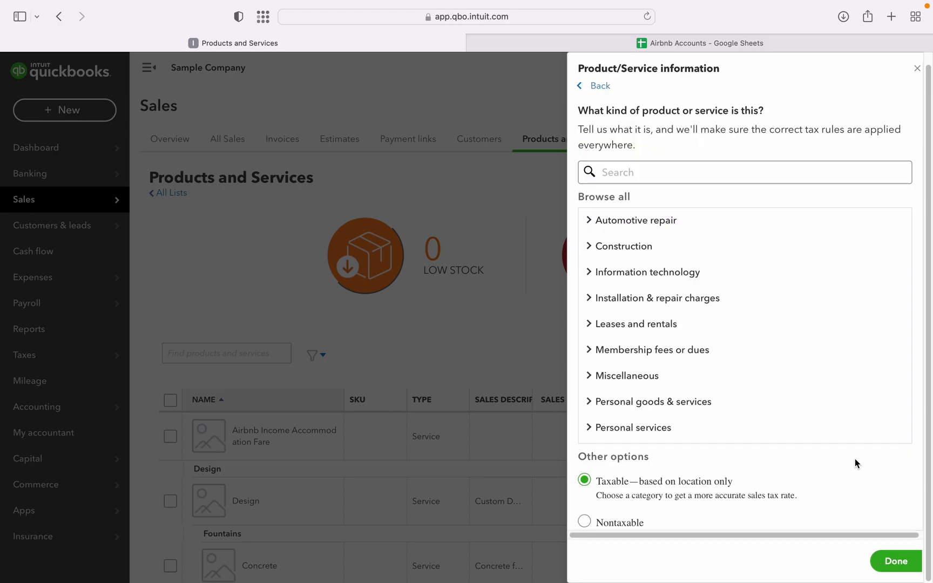
pyautogui.click(708, 521)
pyautogui.click(892, 562)
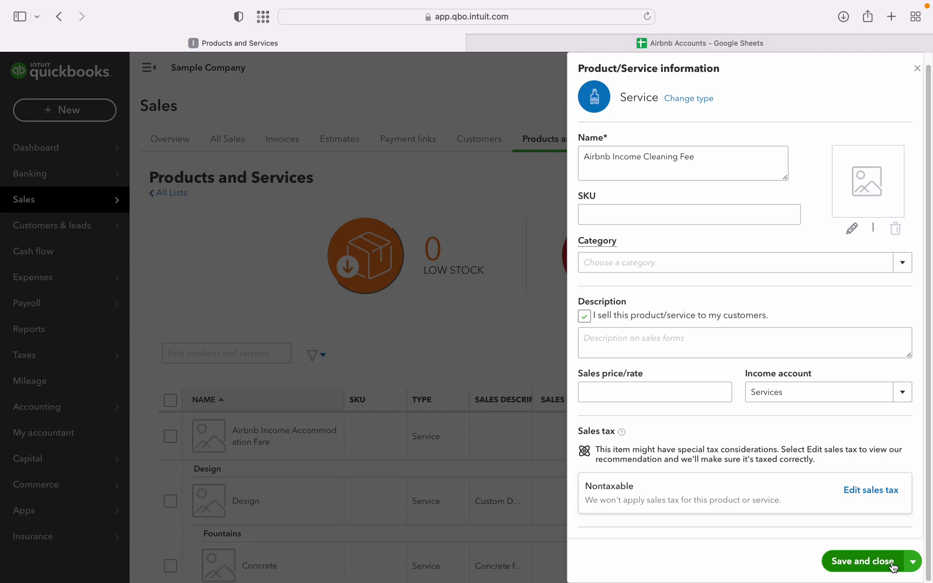
pyautogui.click(863, 561)
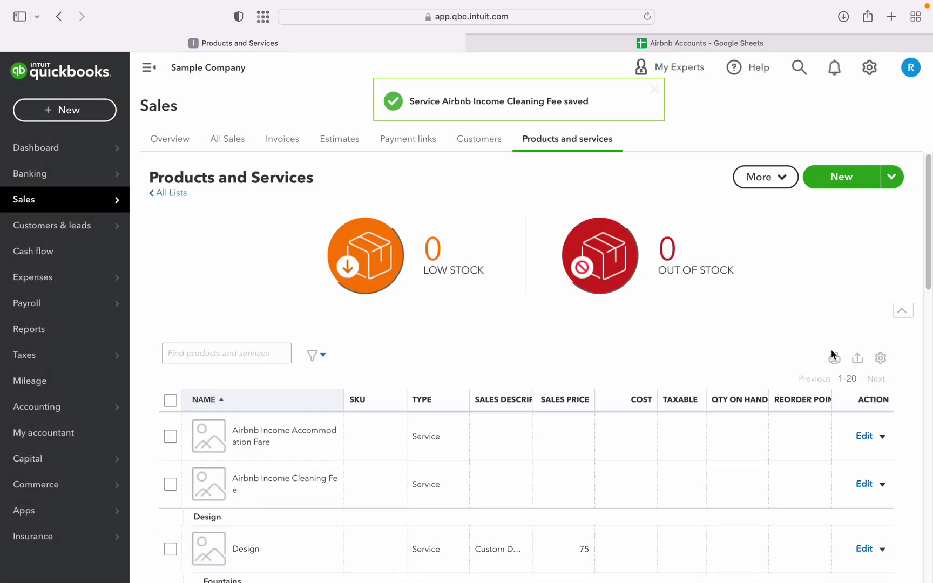
# Create a Service named 'Airbnb Service' with Cost of Goods Sold as its income account.
pyautogui.click(849, 186)
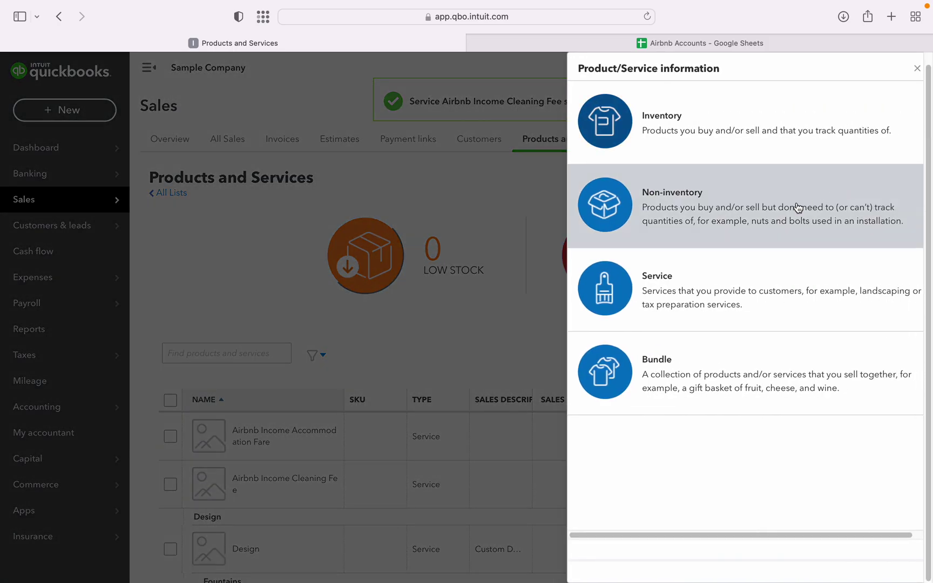
pyautogui.click(717, 278)
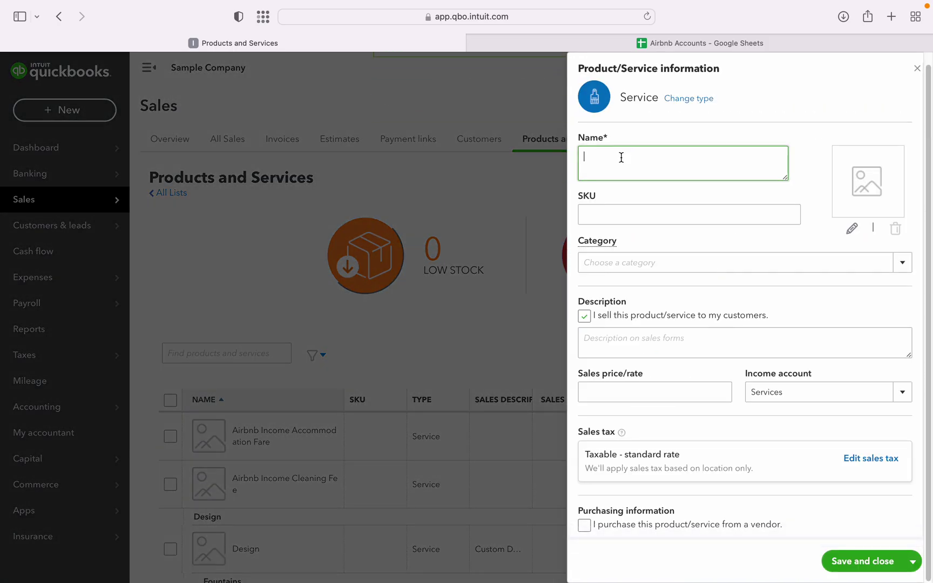
pyautogui.write('Airbnb Service')
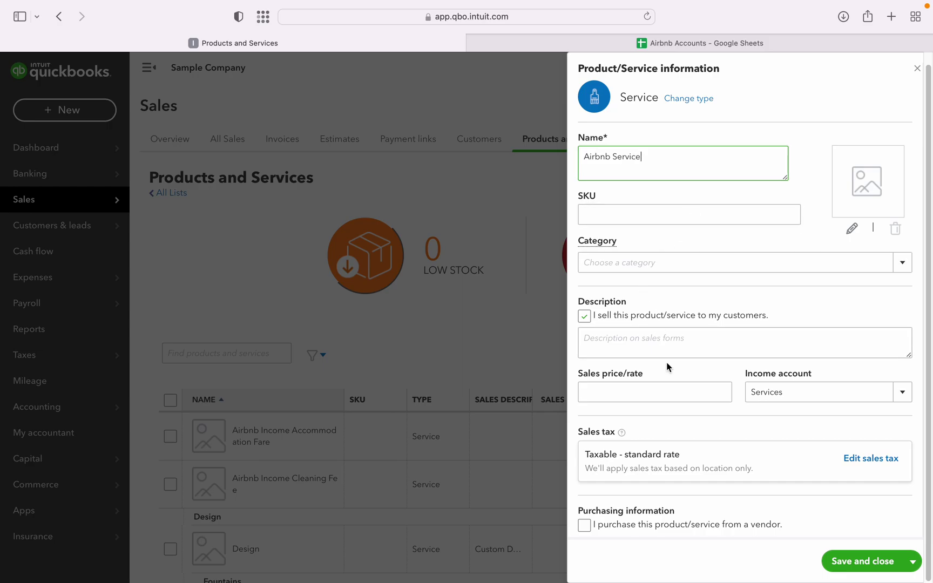
pyautogui.click(897, 403)
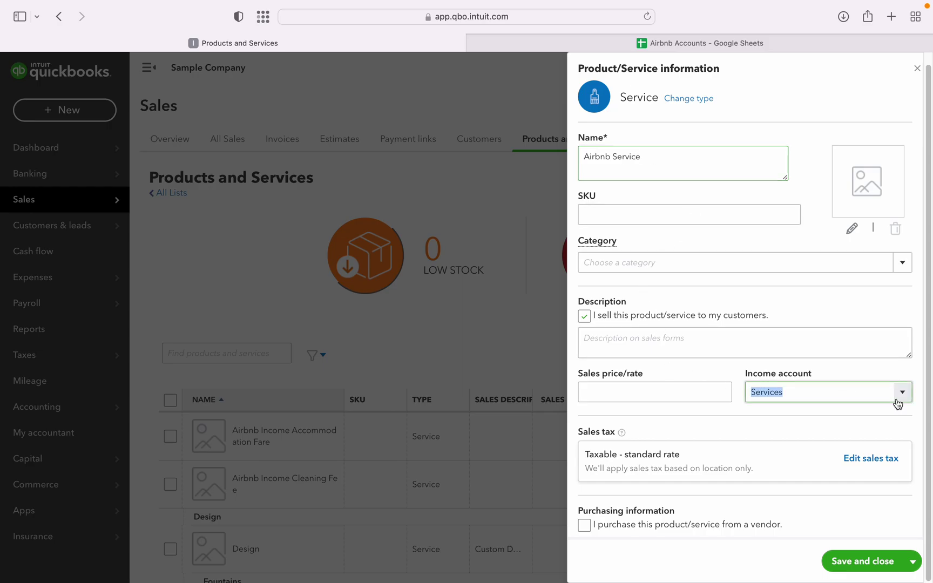
pyautogui.click(899, 401)
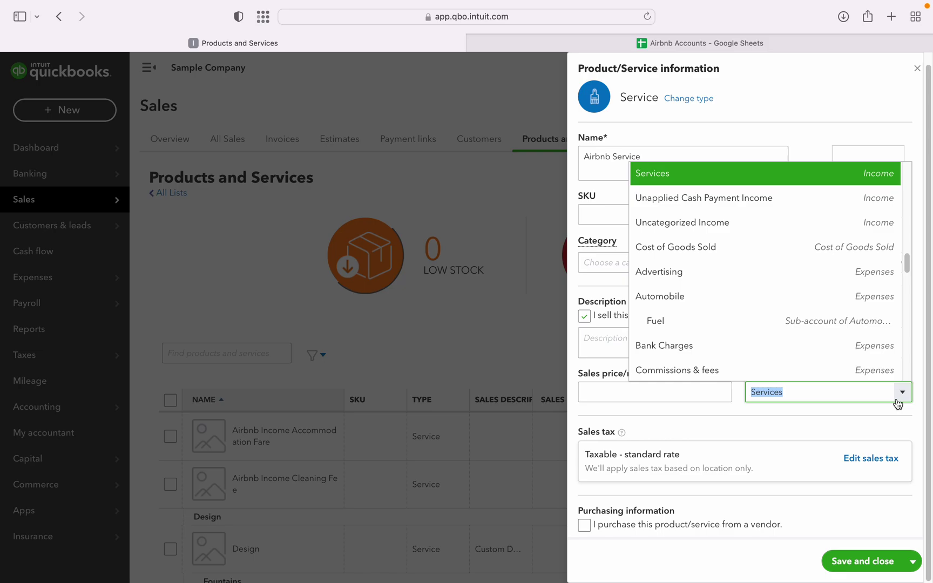
pyautogui.click(761, 260)
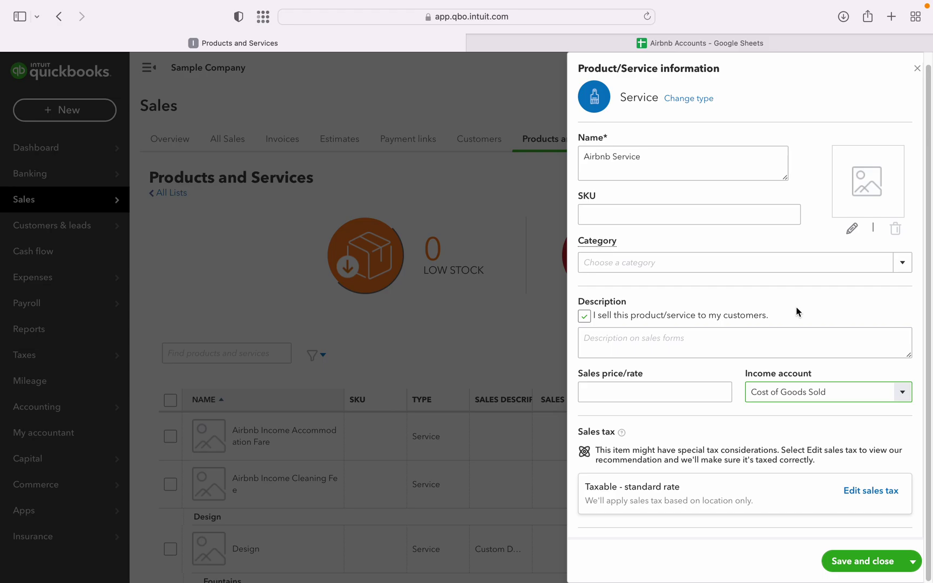
# Set the Airbnb Service item's sales tax to Nontaxable and save it.
pyautogui.click(873, 491)
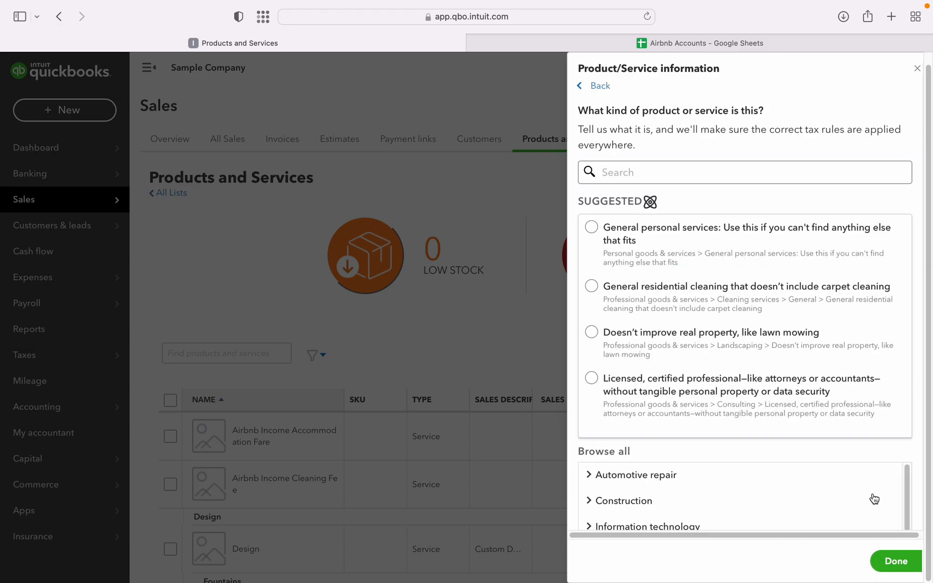
pyautogui.scroll(-5, 733, 506)
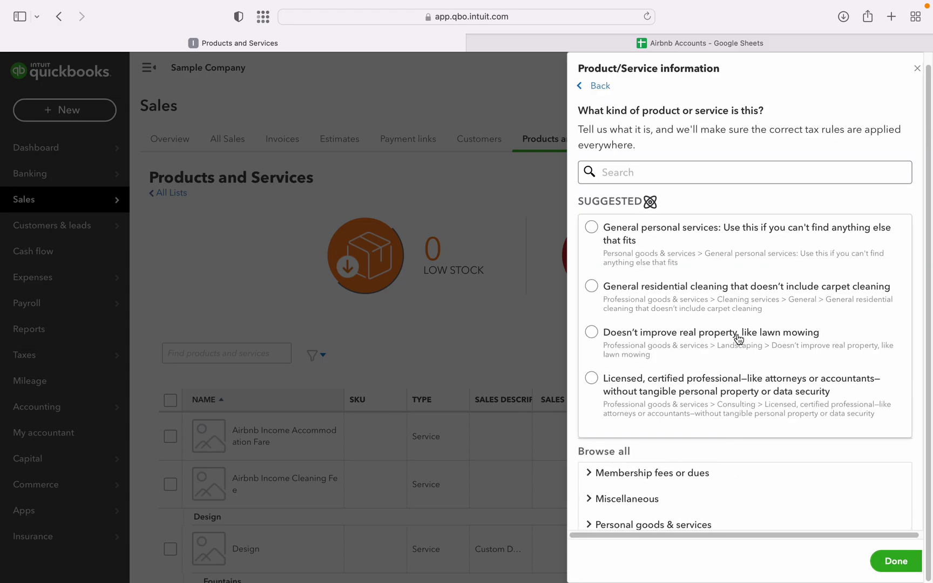
pyautogui.scroll(-10, 737, 339)
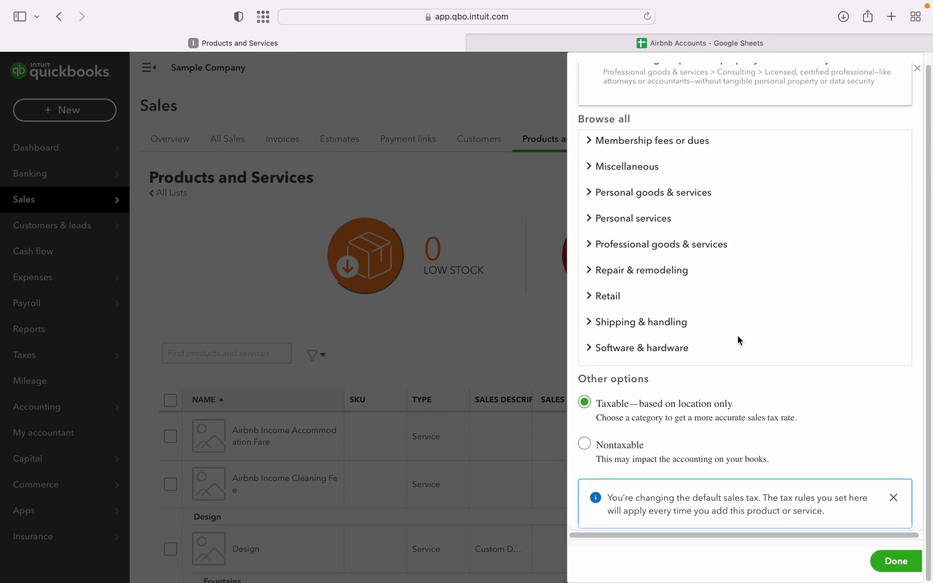
pyautogui.click(620, 445)
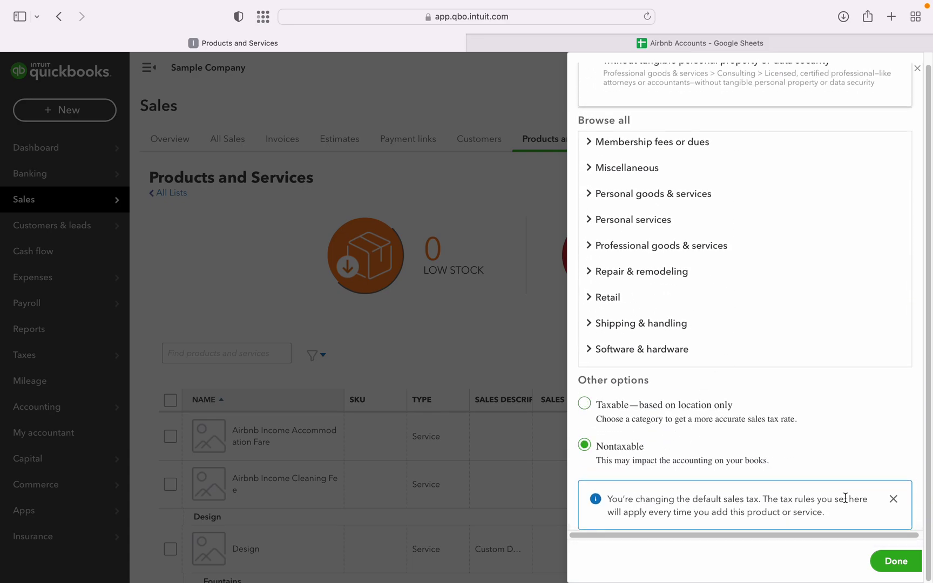
pyautogui.click(895, 561)
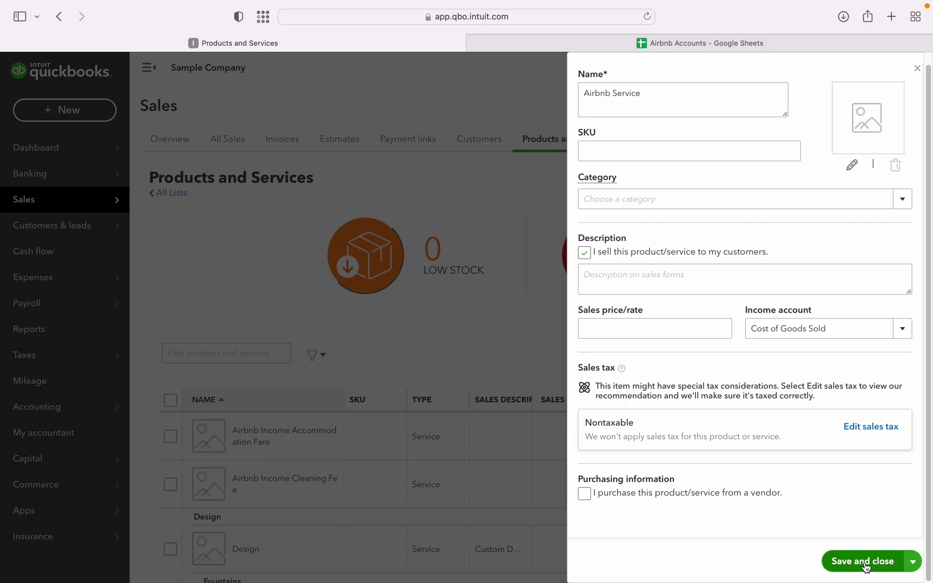
pyautogui.click(862, 562)
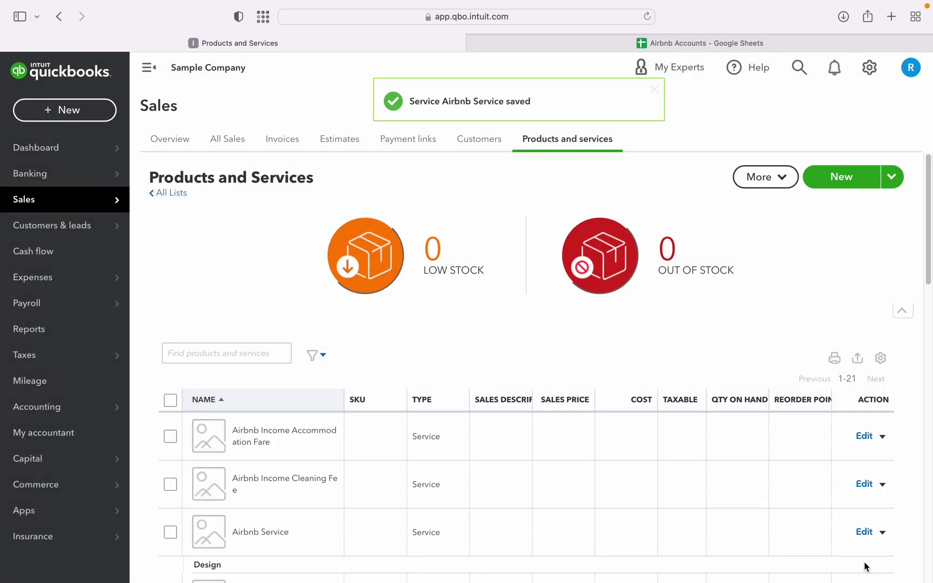
pyautogui.scroll(-3, 778, 496)
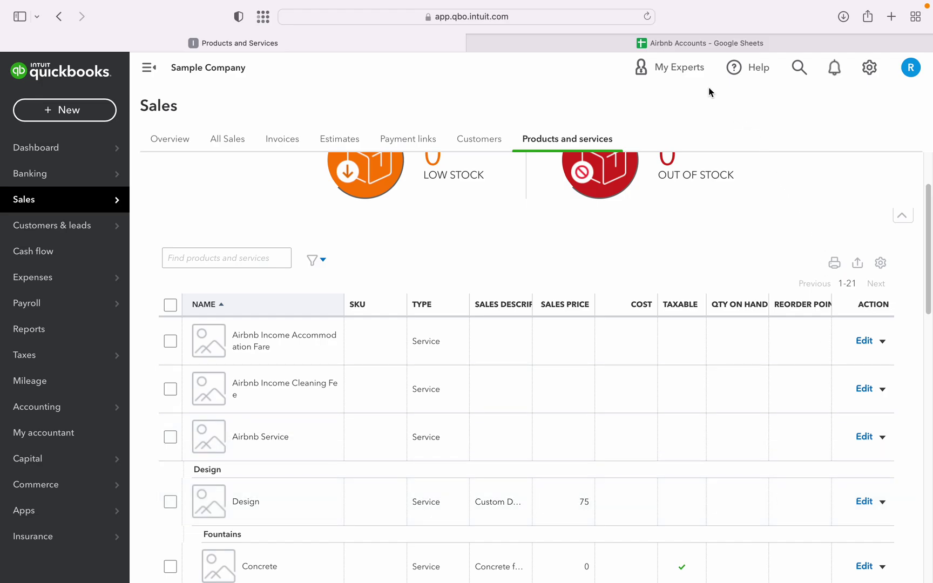
pyautogui.moveTo(699, 46)
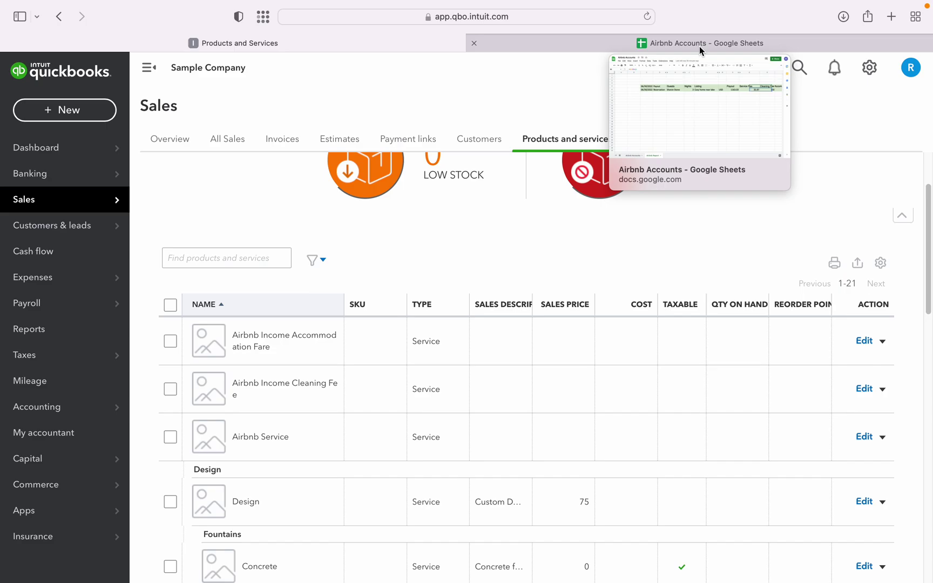
# Return to the Airbnb Accounts sheet and review the listing, 1163.03 payout and AccommodationFare value.
pyautogui.click(699, 46)
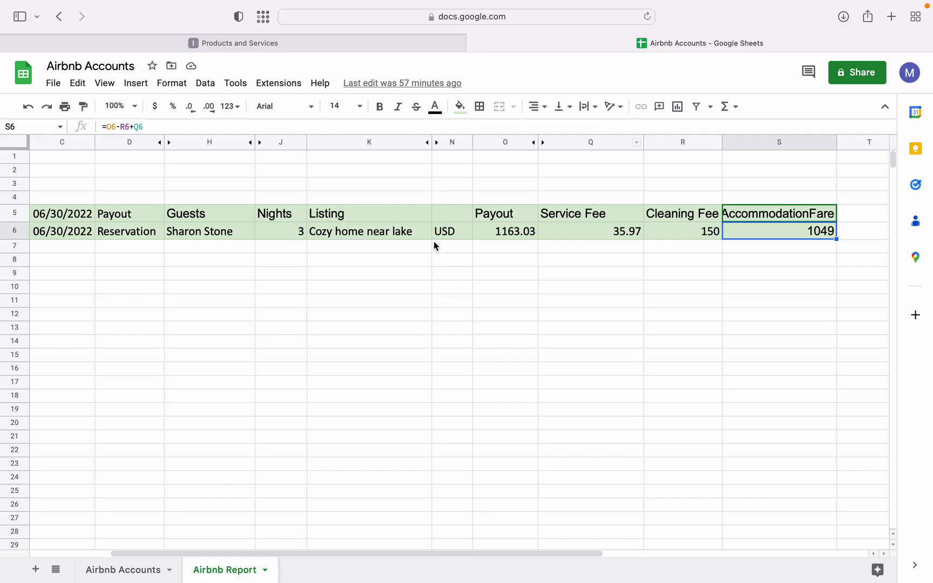
pyautogui.click(412, 238)
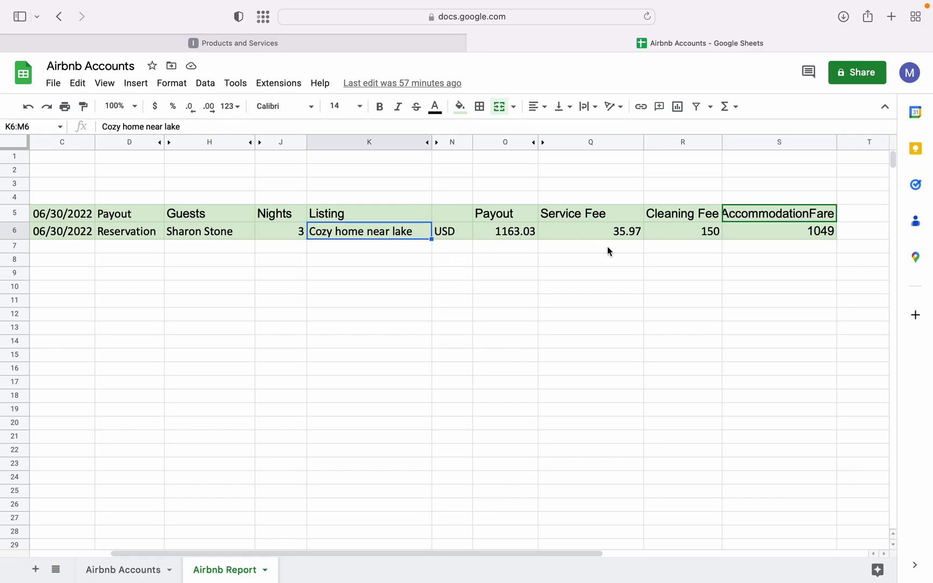
pyautogui.click(503, 236)
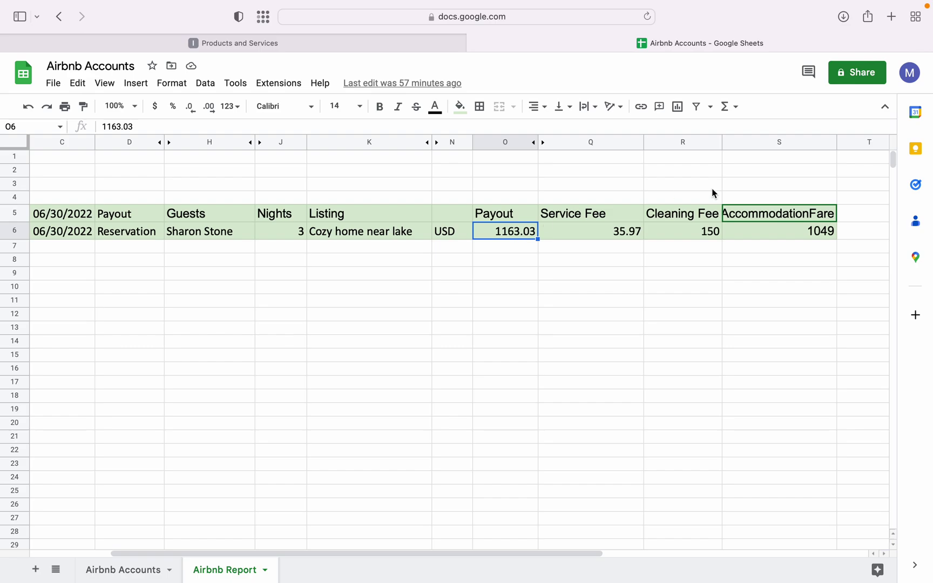
pyautogui.moveTo(766, 214); pyautogui.dragTo(815, 244)
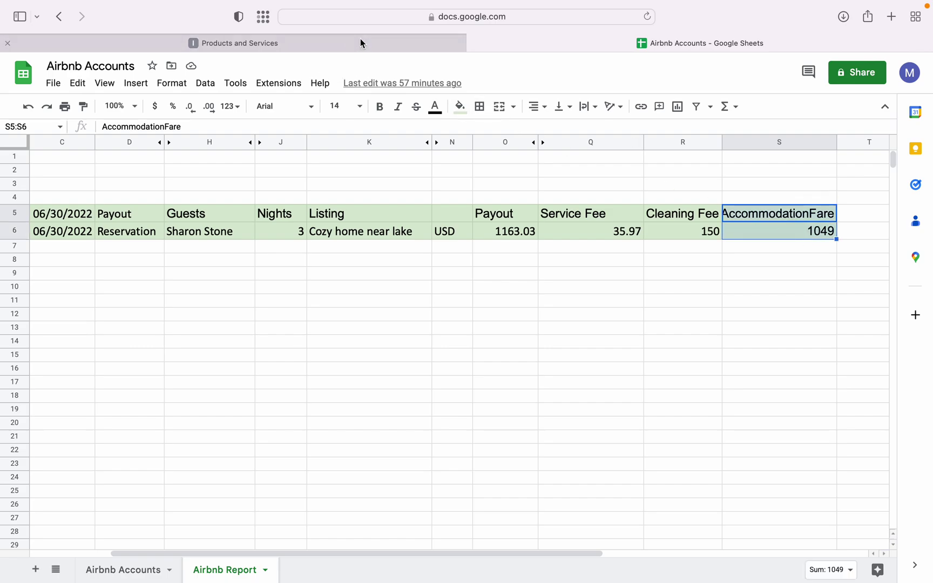
# Start a new invoice for a newly added customer 'Airbnb' with terms Due on receipt.
pyautogui.click(331, 47)
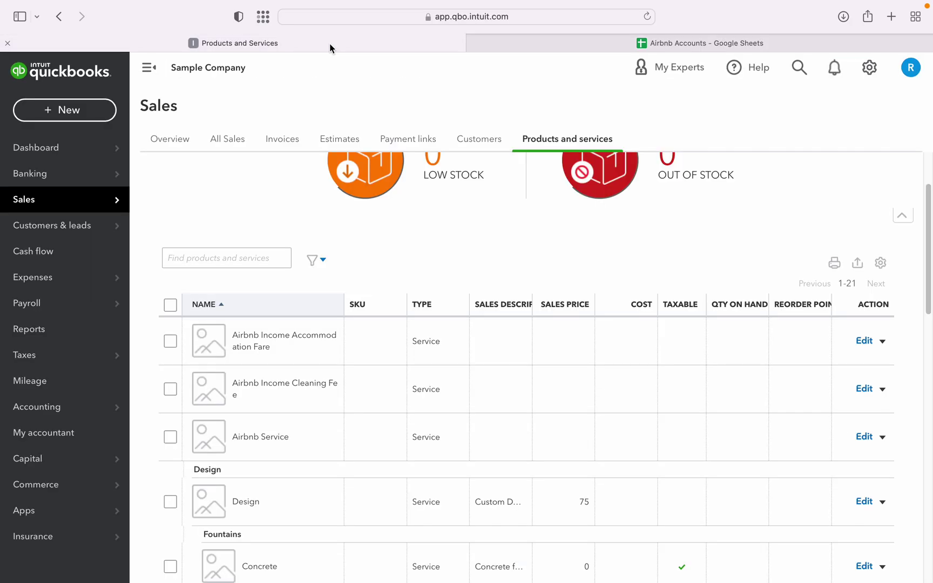
pyautogui.click(78, 109)
pyautogui.click(97, 190)
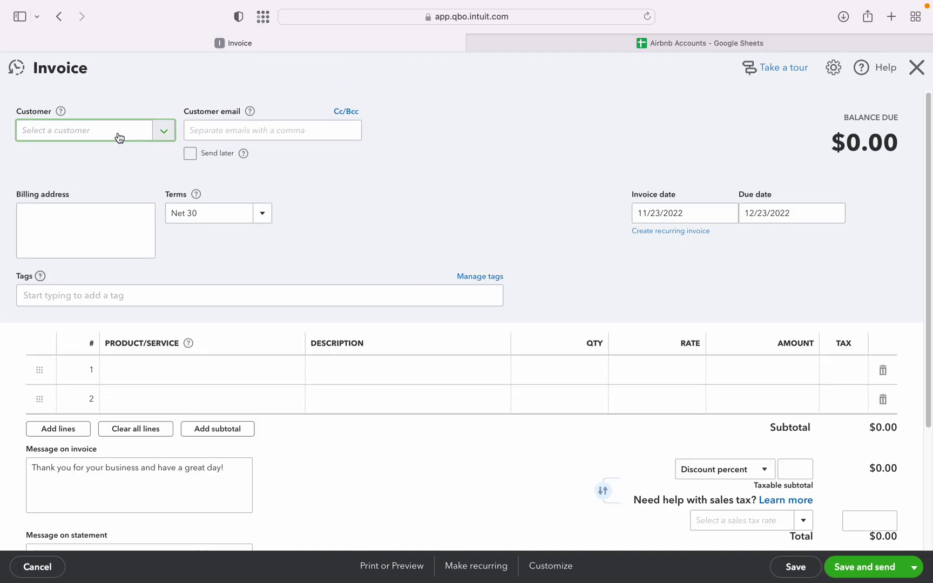
pyautogui.write('airbnb')
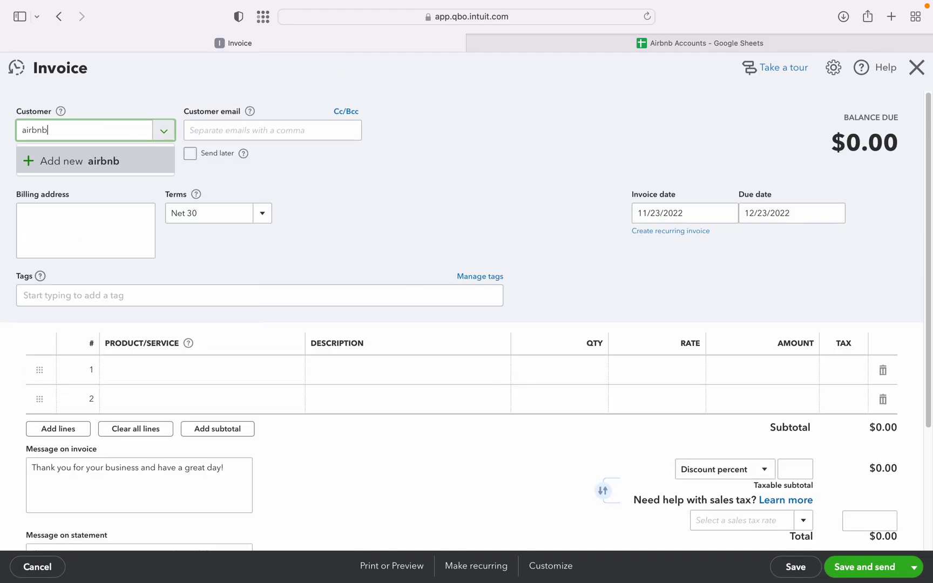
pyautogui.press('BackSpace')
pyautogui.press('BackSpace')
pyautogui.press('BackSpace')
pyautogui.press('BackSpace')
pyautogui.press('BackSpace')
pyautogui.press('BackSpace')
pyautogui.write('Airbnb')
pyautogui.click(117, 161)
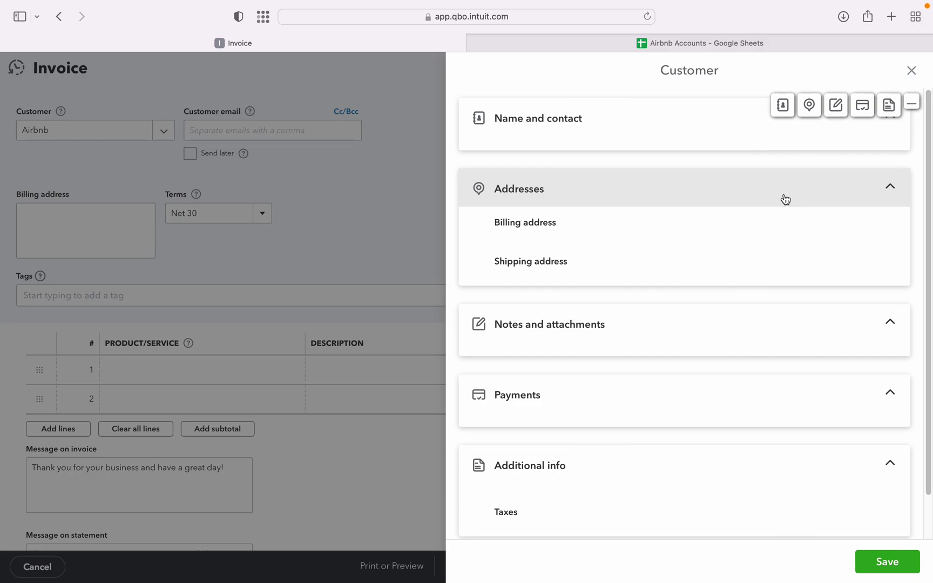
pyautogui.click(893, 568)
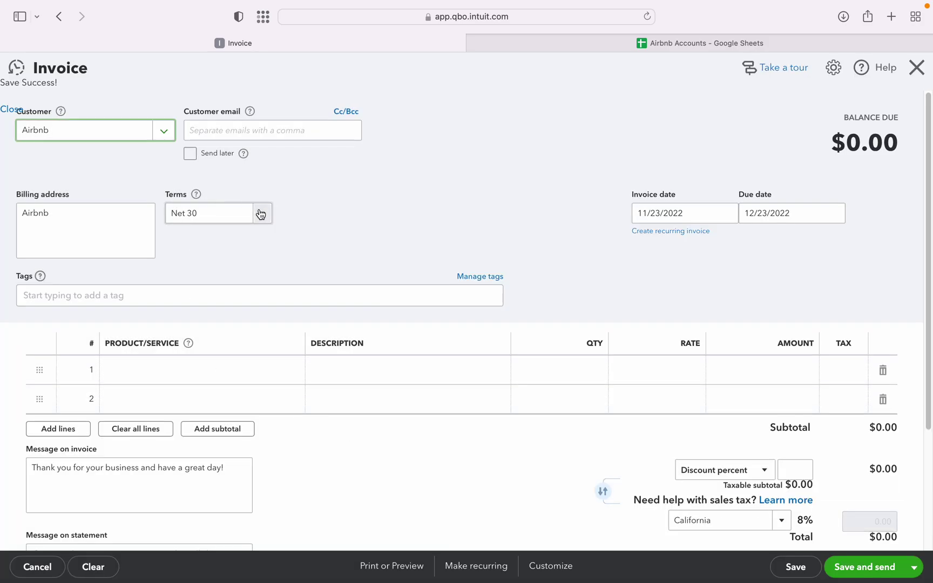
pyautogui.click(260, 214)
pyautogui.click(243, 256)
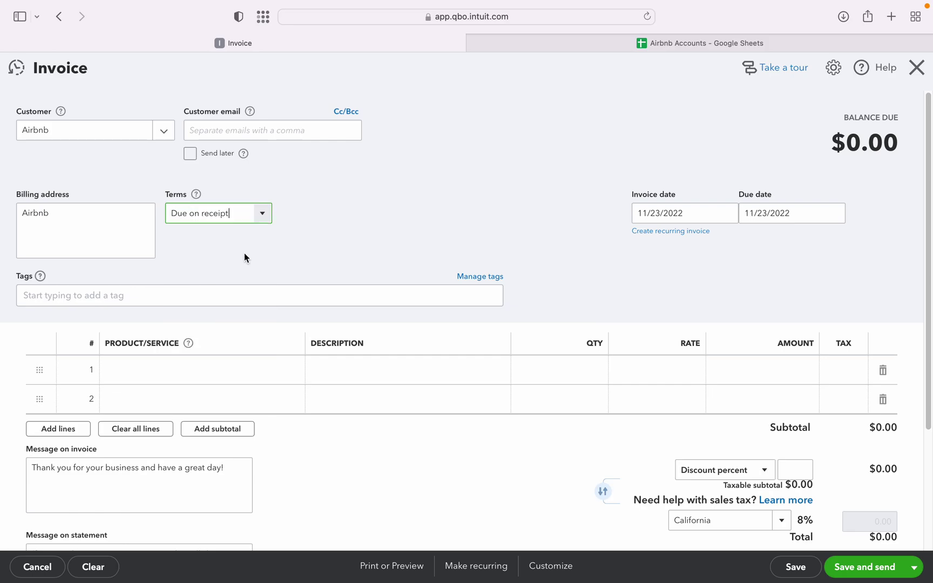
# Add invoice line 1: Airbnb Income Accommodation Fare at a rate of 1049.
pyautogui.click(159, 372)
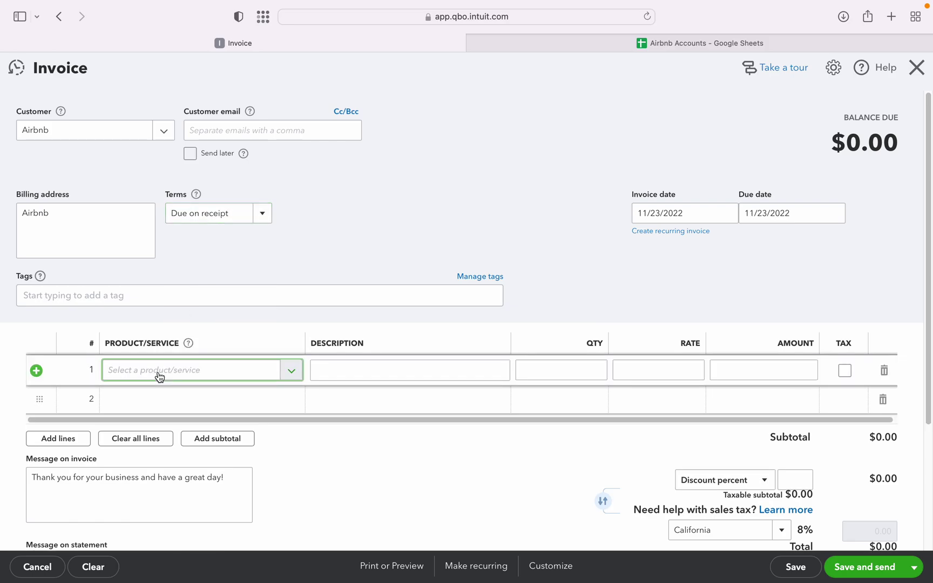
pyautogui.write('accommo')
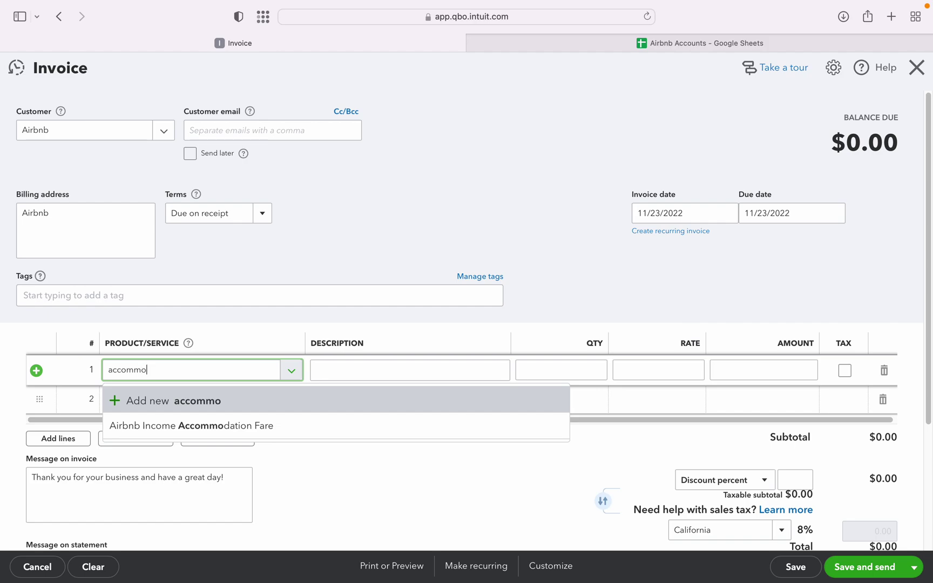
pyautogui.click(192, 427)
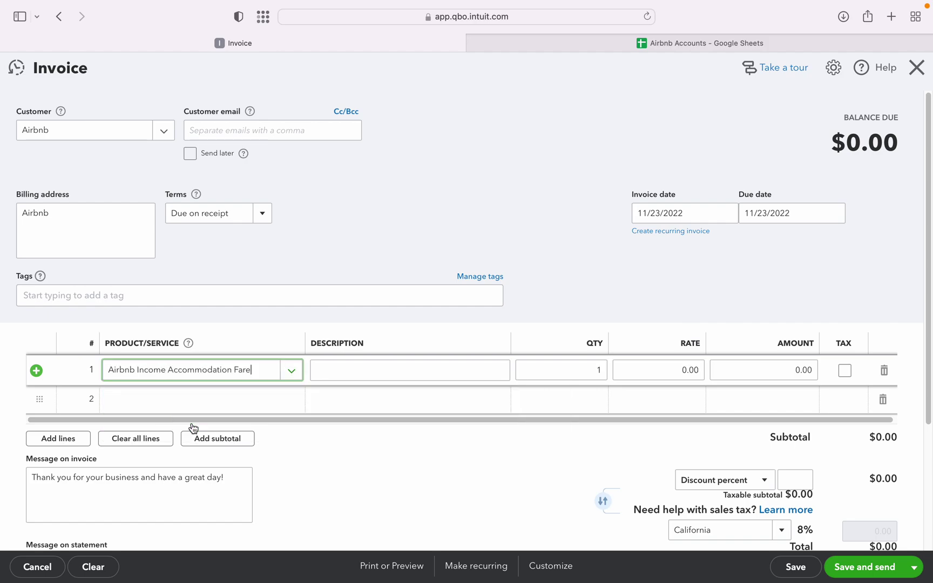
pyautogui.click(674, 367)
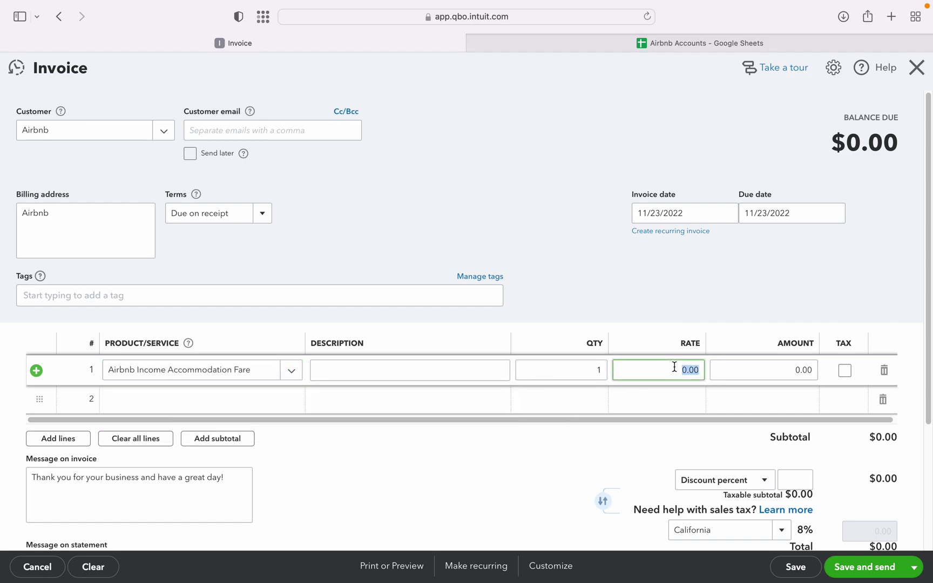
pyautogui.write('1049')
pyautogui.click(227, 412)
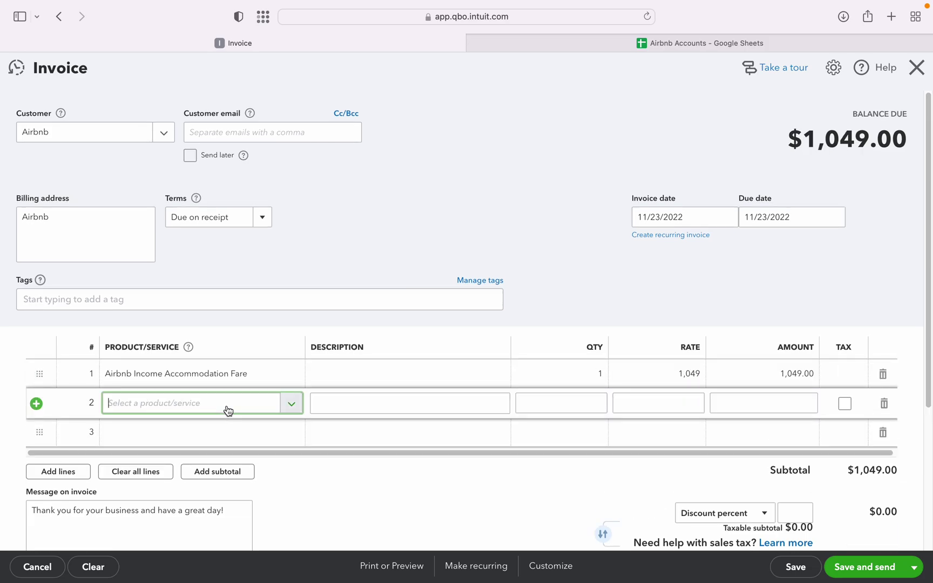
# Add invoice line 2: Airbnb Income Cleaning Fee at a rate of 150.
pyautogui.write('airb')
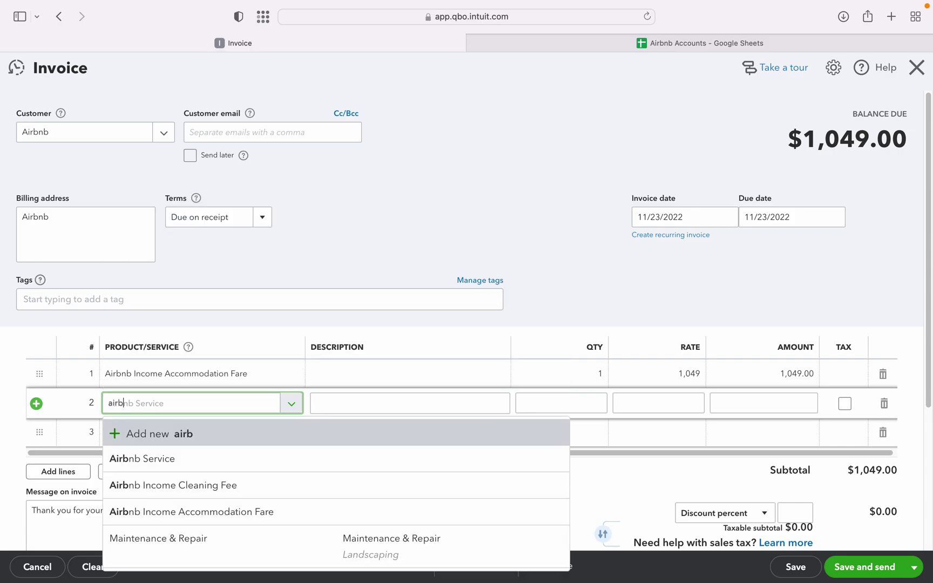
pyautogui.click(236, 486)
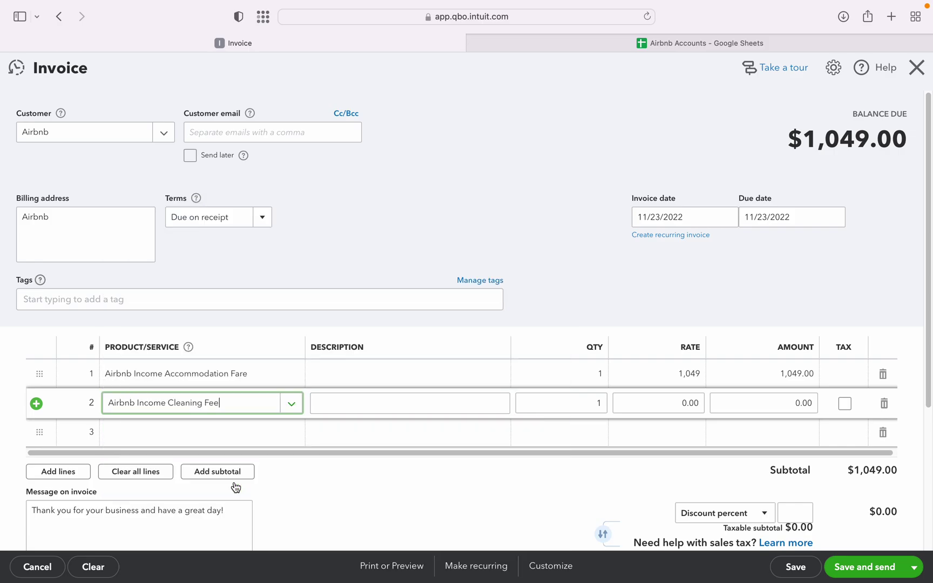
pyautogui.click(669, 409)
pyautogui.write('150')
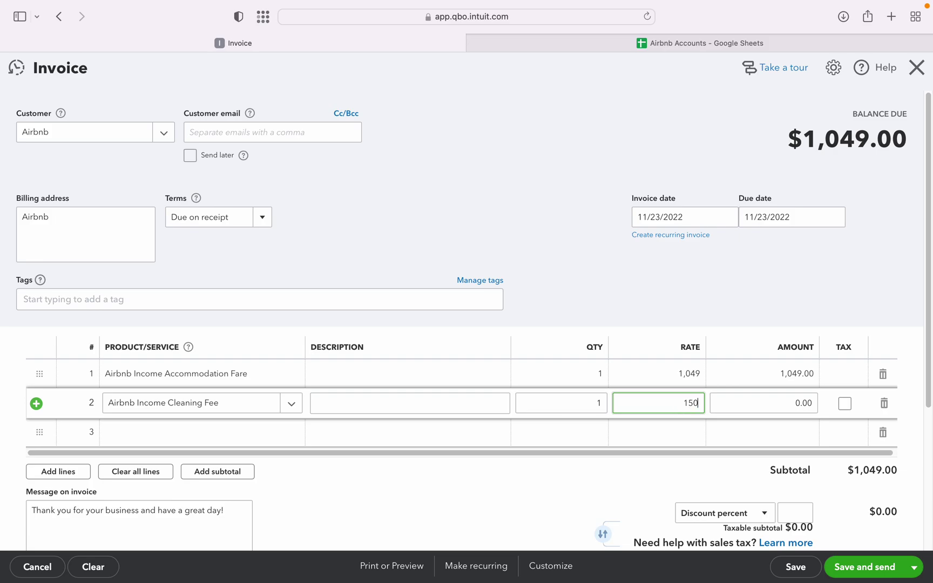
pyautogui.click(695, 41)
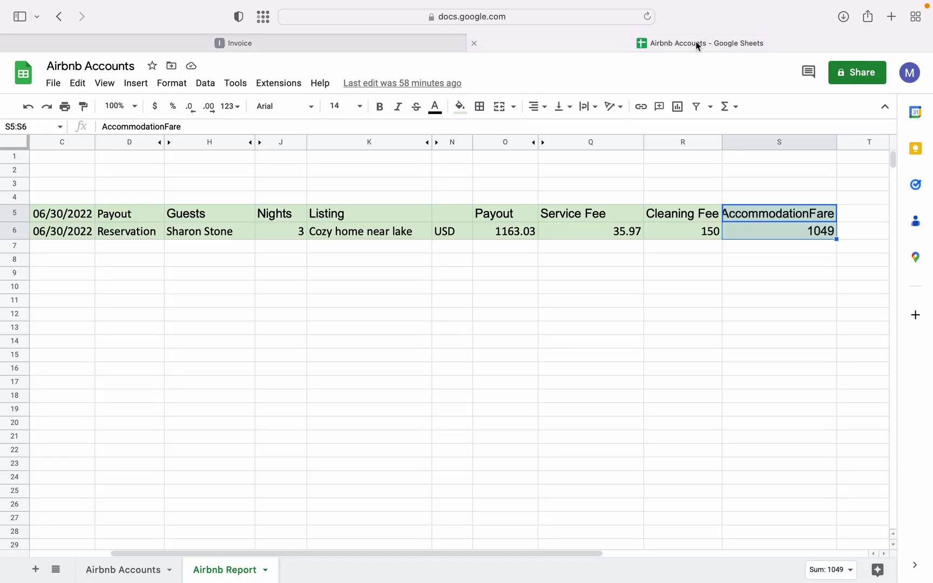
# Check the 35.97 service fee in Sheets and add Airbnb Service as invoice line 3.
pyautogui.click(625, 233)
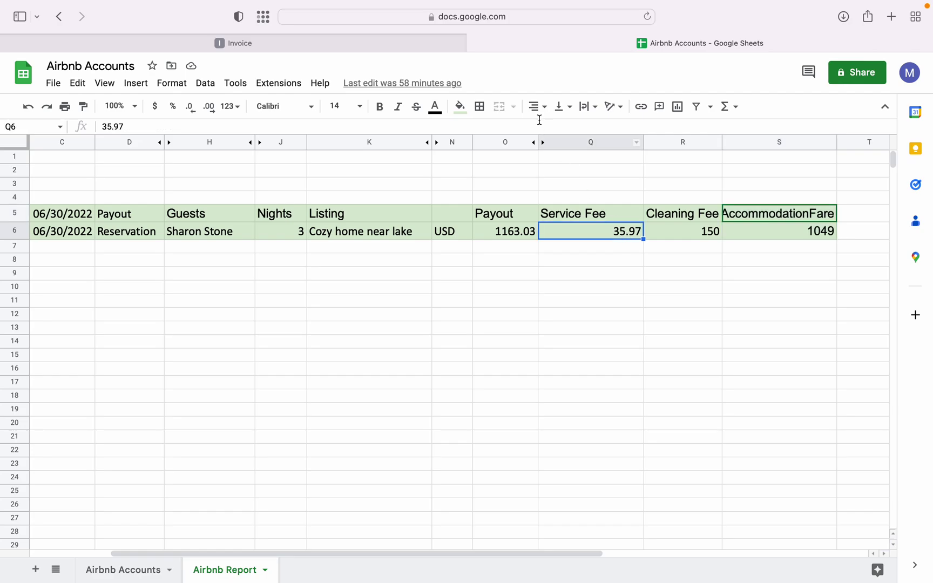
pyautogui.click(247, 42)
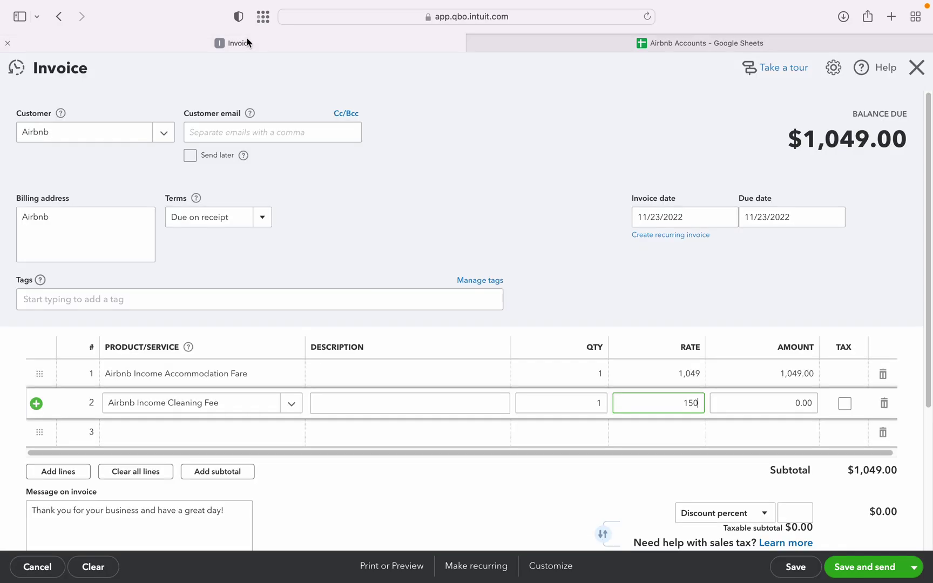
pyautogui.click(177, 444)
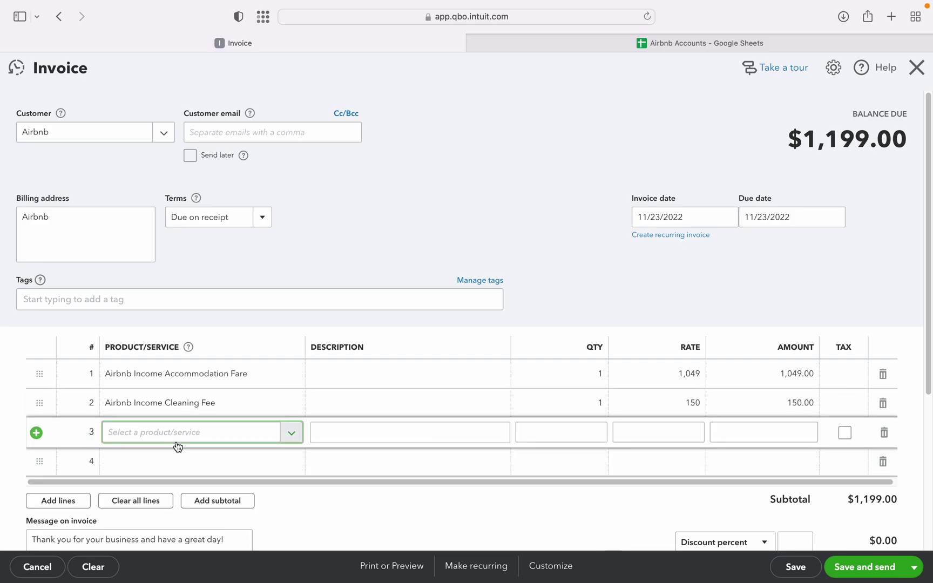
pyautogui.write('air')
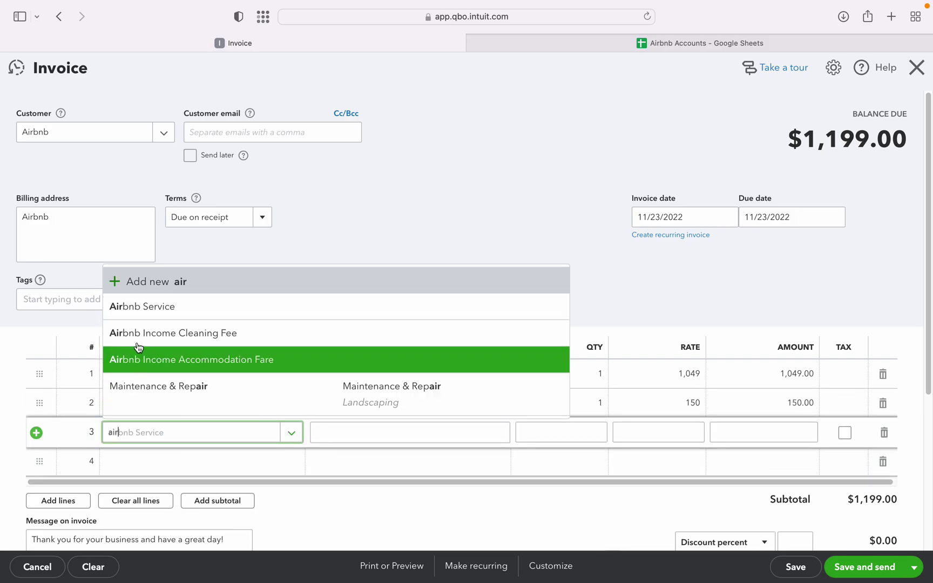
pyautogui.click(173, 314)
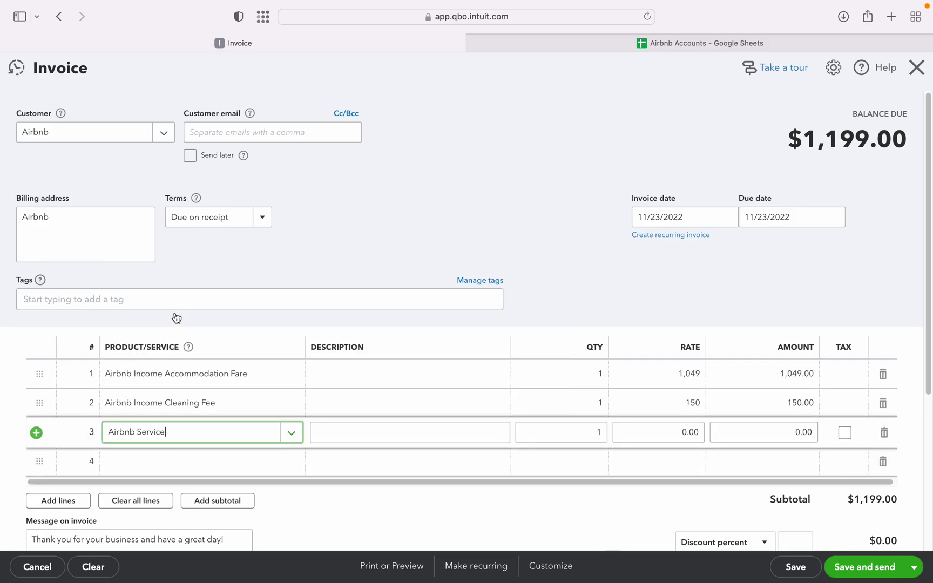
pyautogui.click(686, 437)
# Enter 35.97 as line 3's rate, then prefix it with a minus sign.
pyautogui.click(685, 48)
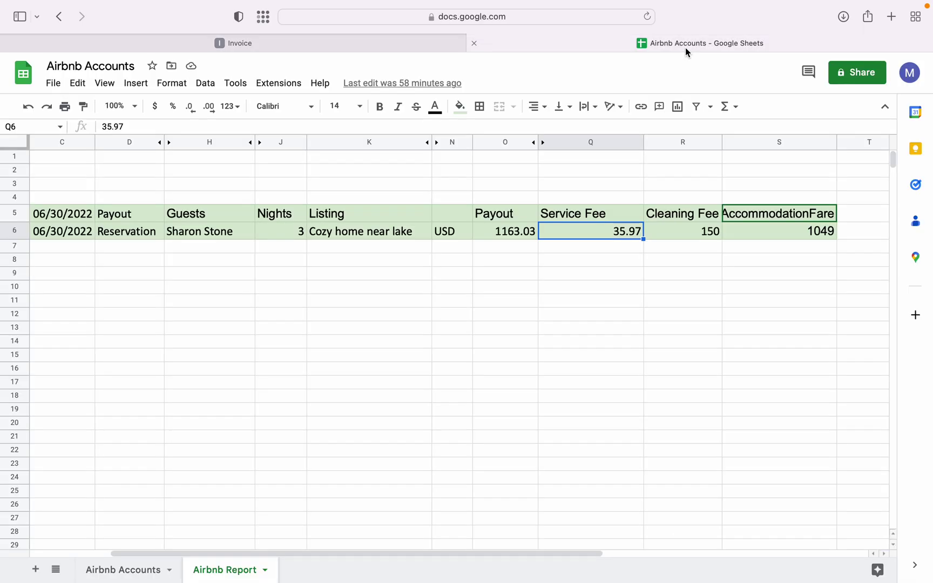
pyautogui.click(292, 43)
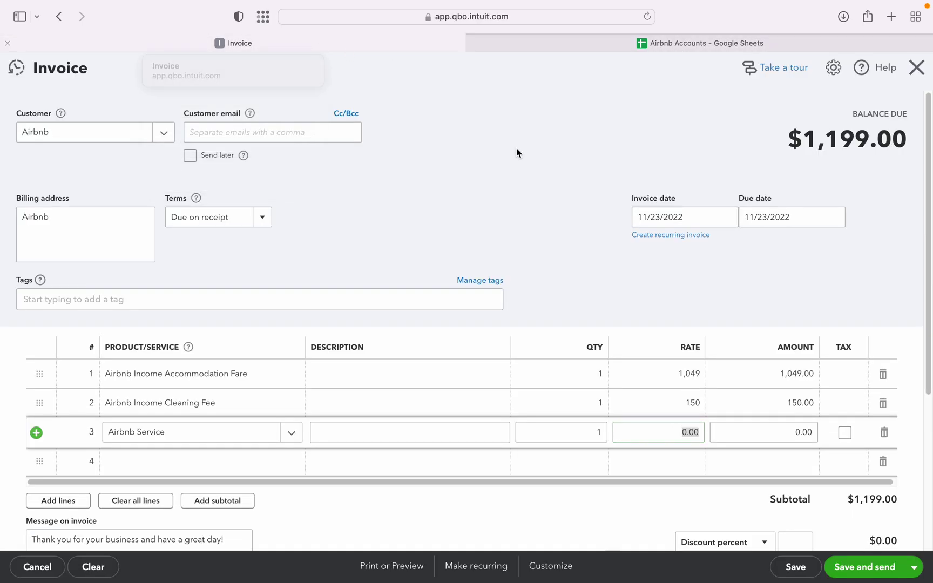
pyautogui.write('3')
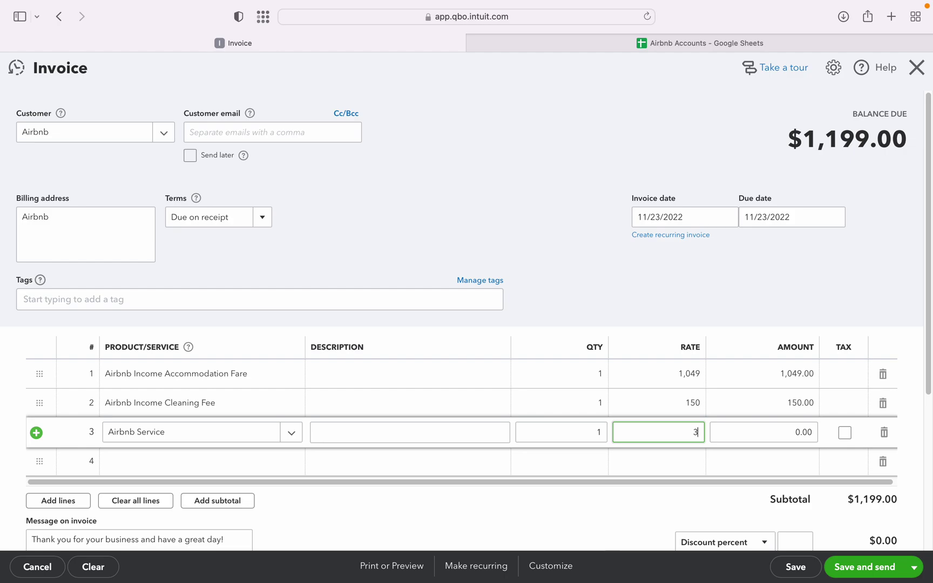
pyautogui.write('5.97')
pyautogui.click(646, 495)
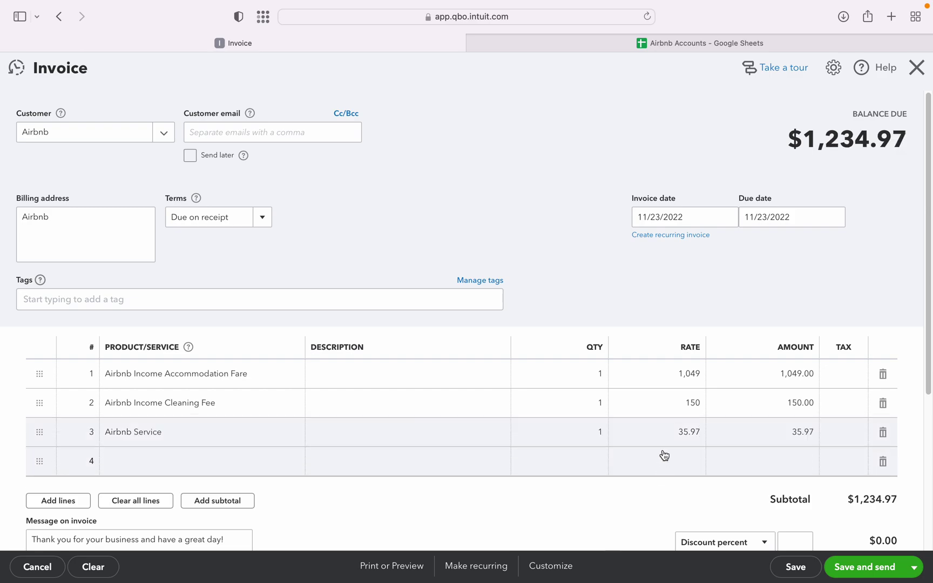
pyautogui.click(673, 432)
pyautogui.click(677, 434)
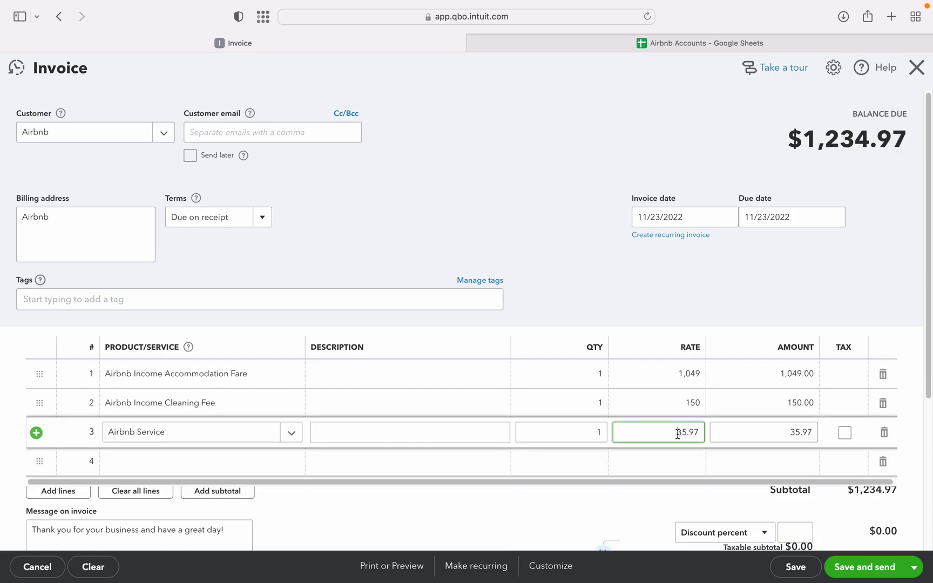
pyautogui.write('-')
# Commit the -35.97 rate and confirm the sheet's 1163.03 payout matches the invoice balance.
pyautogui.click(631, 488)
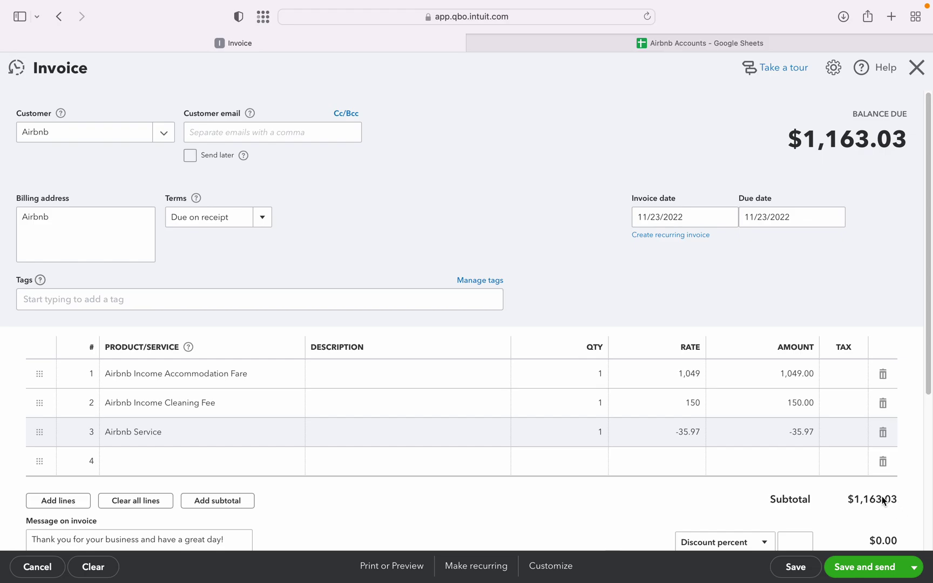
pyautogui.click(606, 47)
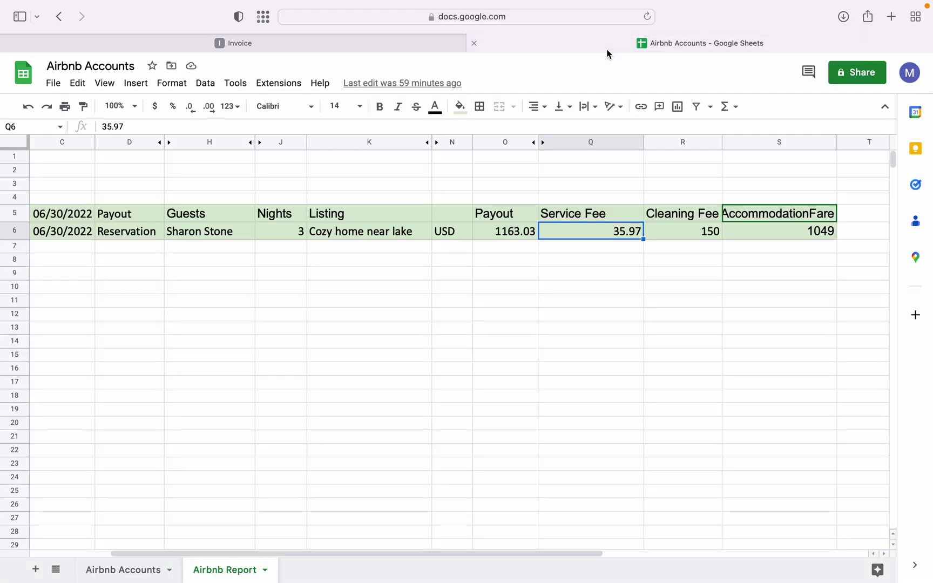
pyautogui.click(508, 232)
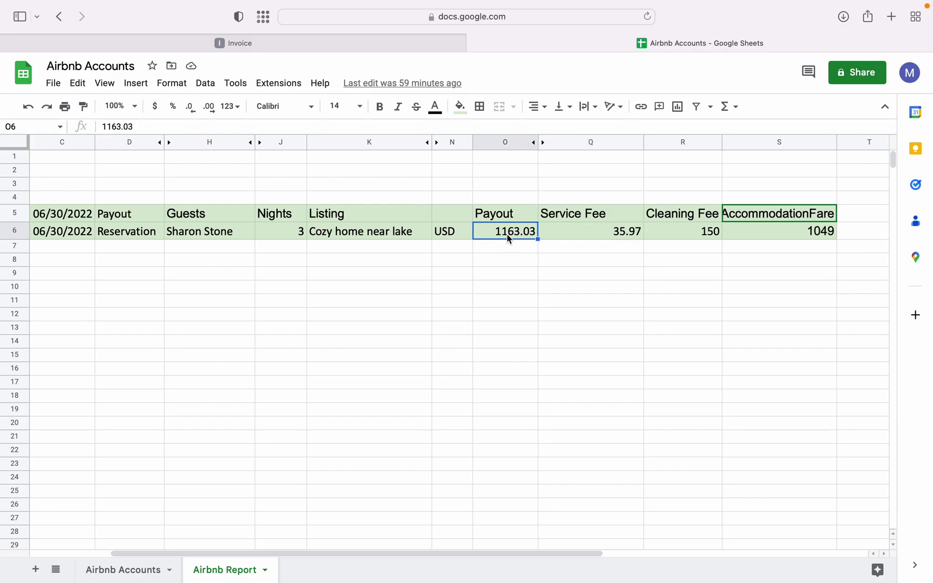
# Enter line 1's description as 'Cozy home near the lake from' followed by the guest's name.
pyautogui.click(337, 37)
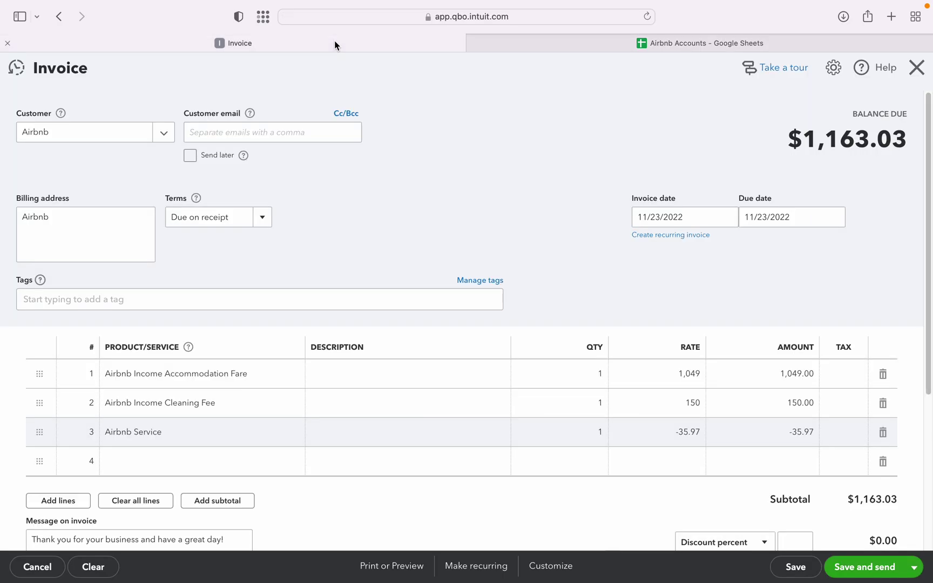
pyautogui.click(414, 368)
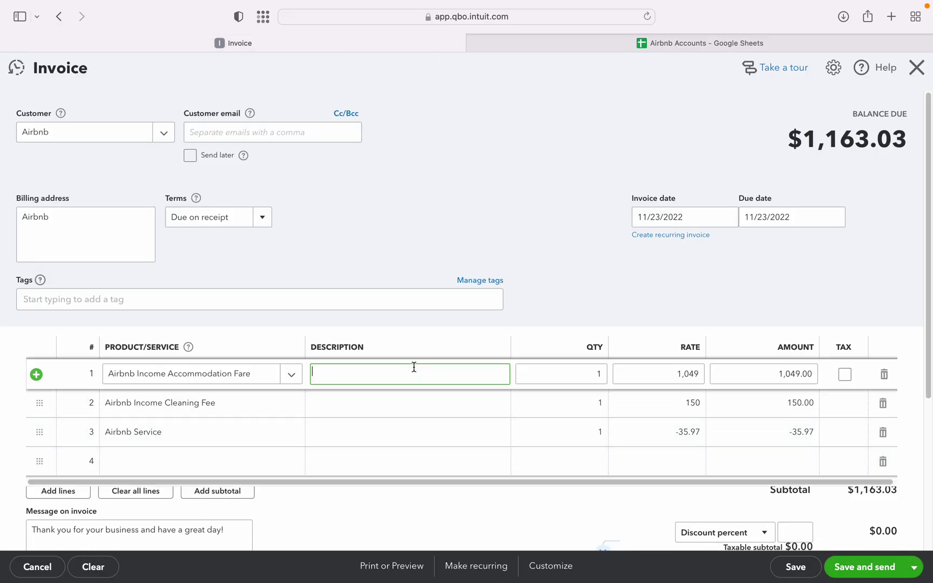
pyautogui.write('C')
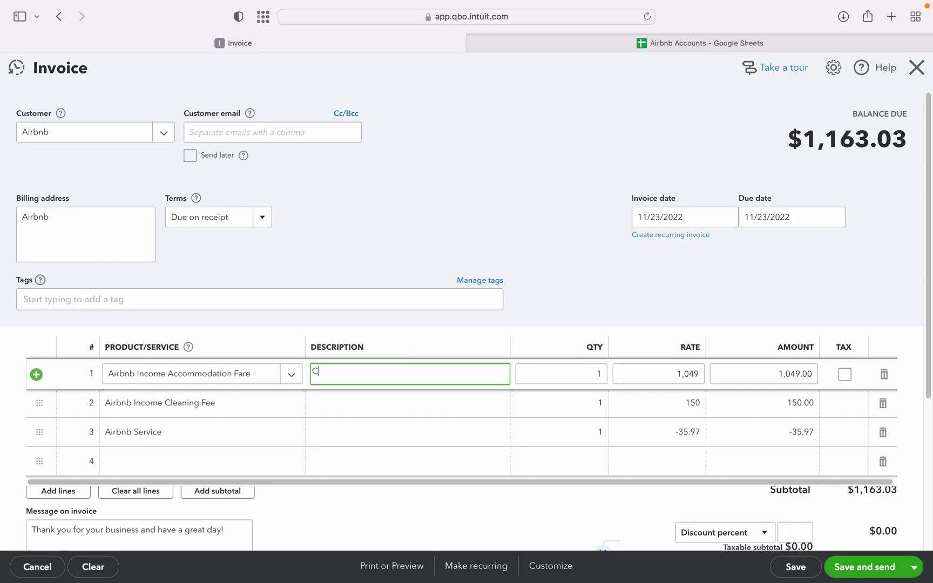
pyautogui.press('BackSpace')
pyautogui.write('Cozy home a')
pyautogui.press('BackSpace')
pyautogui.write('near the lake from ')
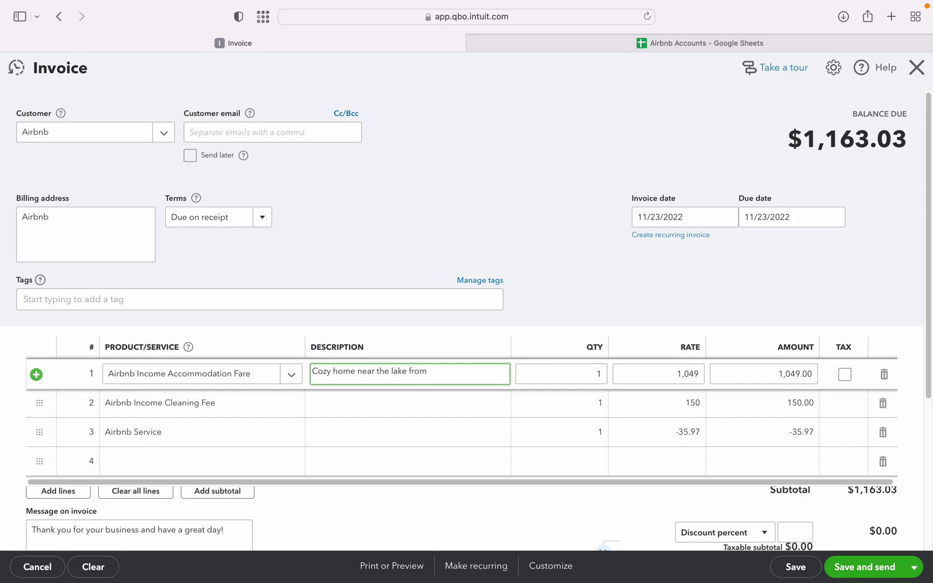
pyautogui.write('Siera G.')
# Copy line 1's description and paste it into the descriptions of lines 2 and 3.
pyautogui.moveTo(459, 371); pyautogui.dragTo(312, 374)
pyautogui.rightClick(325, 374)
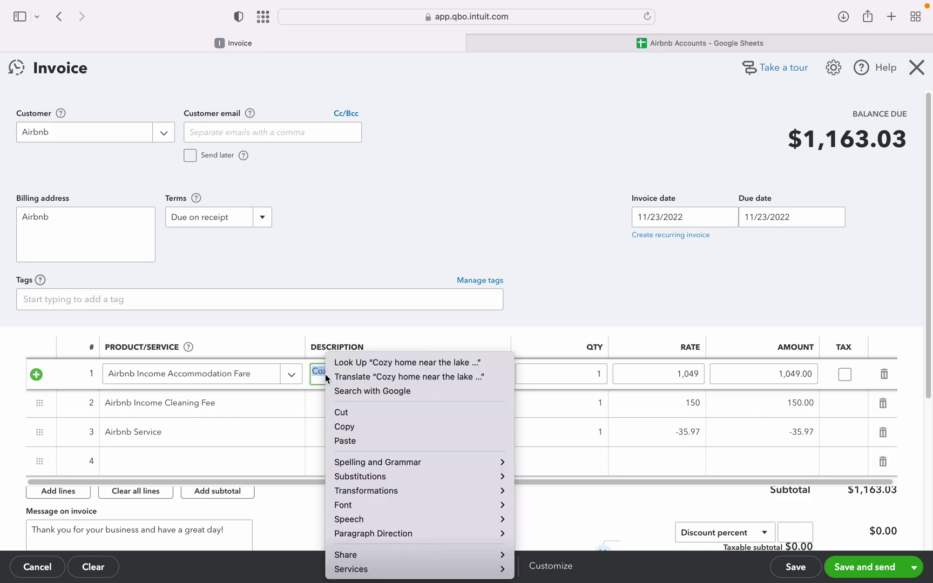
pyautogui.click(362, 426)
pyautogui.click(324, 406)
pyautogui.rightClick(326, 406)
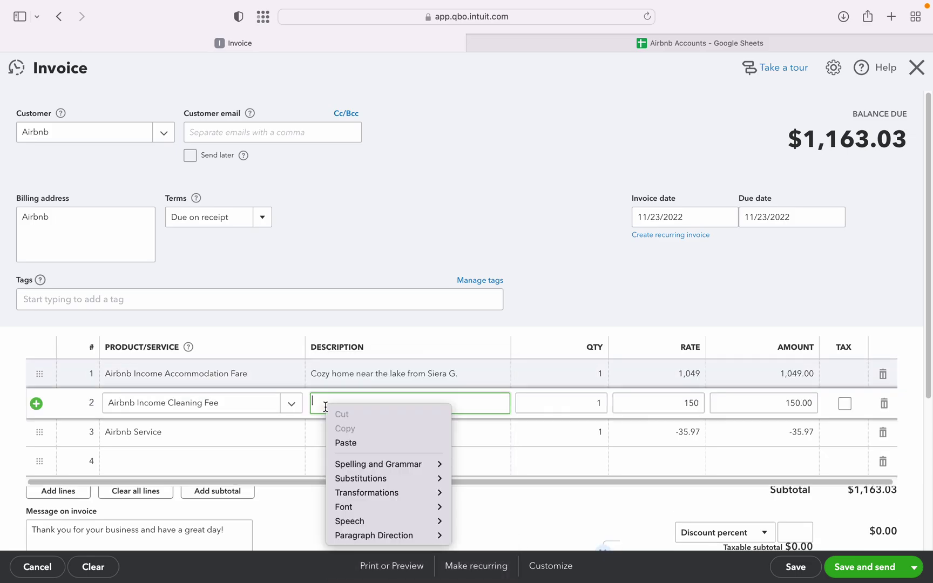
pyautogui.click(345, 443)
pyautogui.click(345, 439)
pyautogui.rightClick(344, 438)
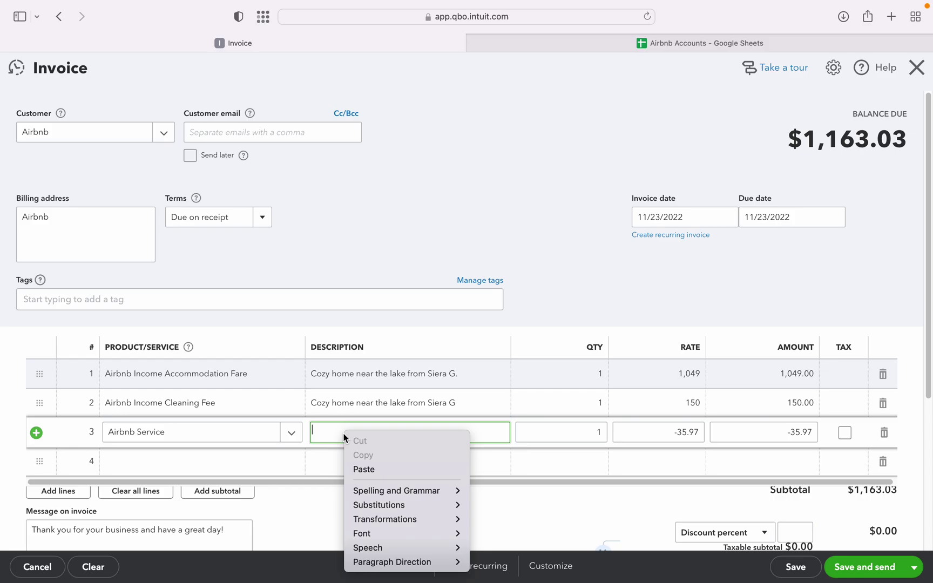
pyautogui.click(381, 470)
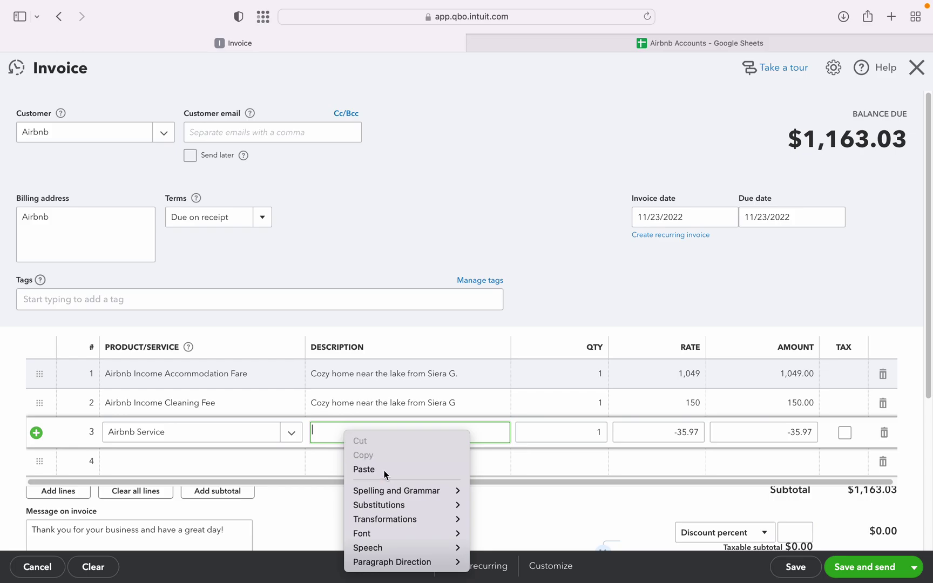
pyautogui.click(572, 305)
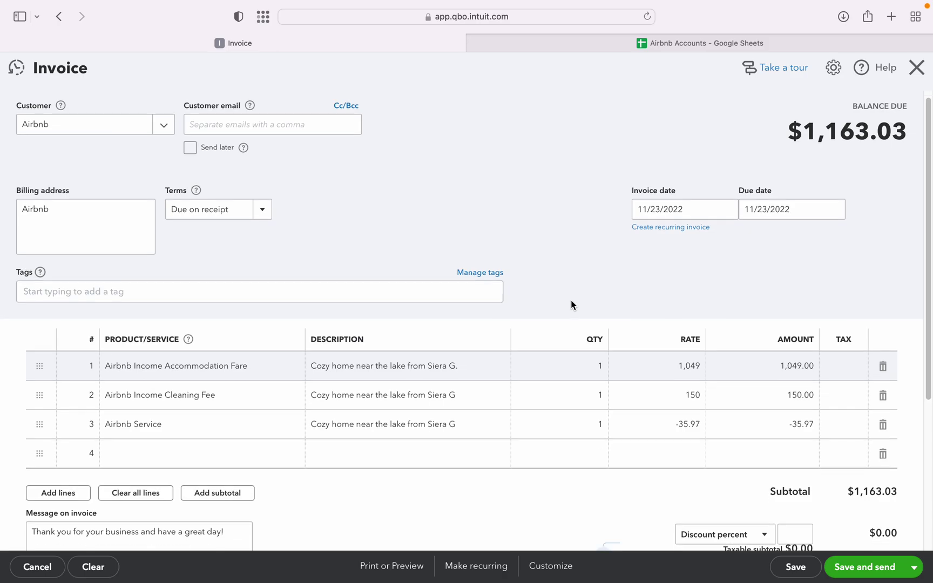
pyautogui.scroll(-3, 571, 305)
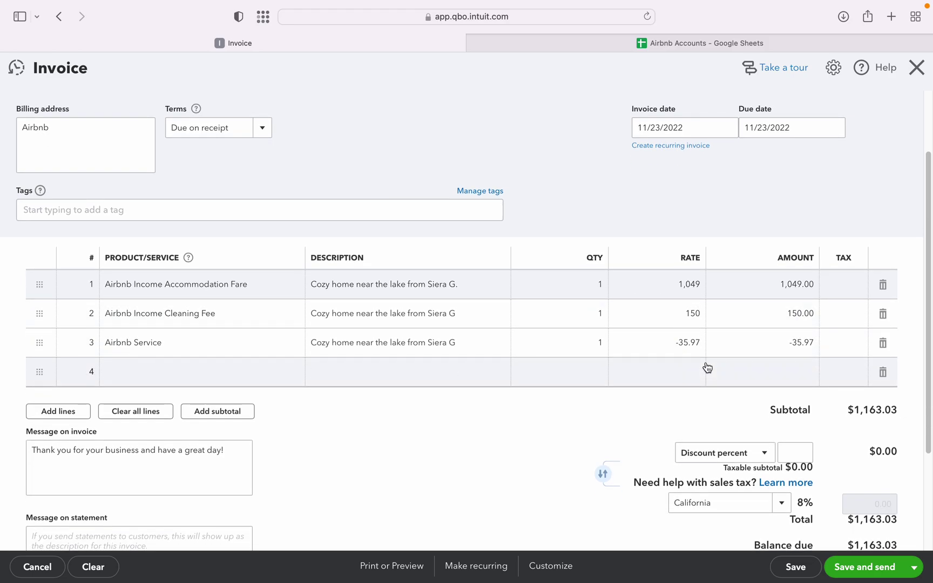
pyautogui.scroll(-3, 707, 371)
pyautogui.scroll(4, 706, 366)
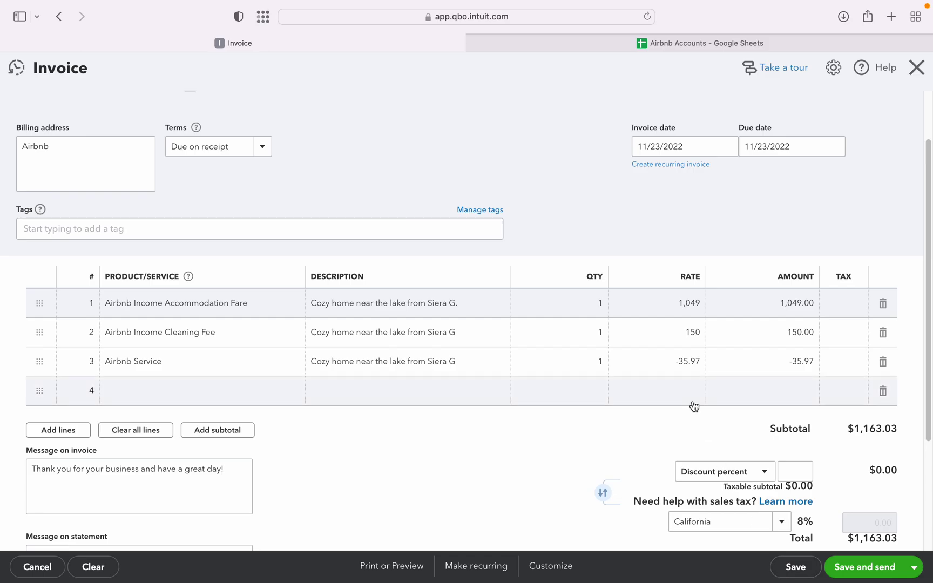
pyautogui.scroll(3, 637, 407)
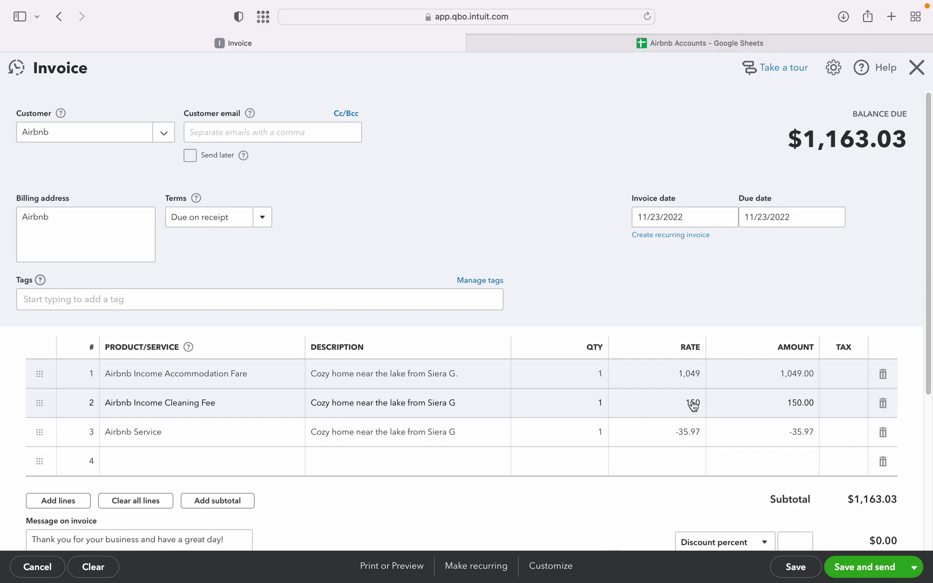